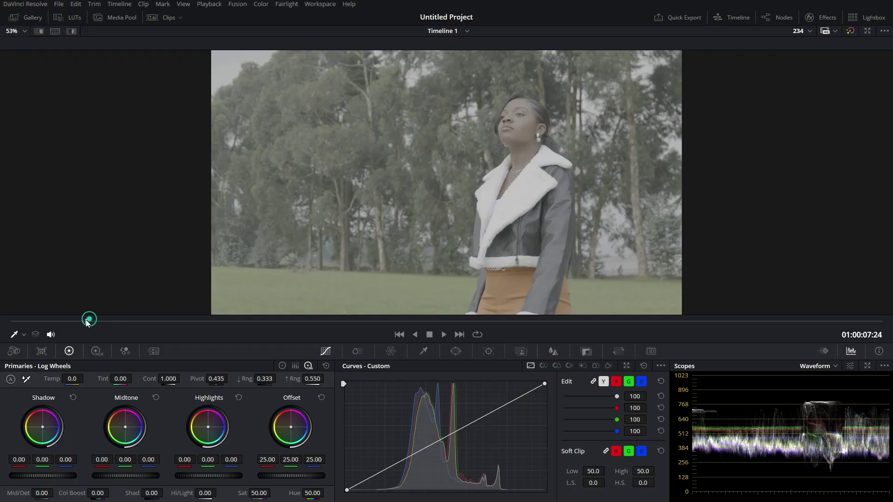
- Preview the ungraded clip at different frames, ending at timecode 01:00:09:12
{"action": "left_click", "coordinate": [86, 322]}
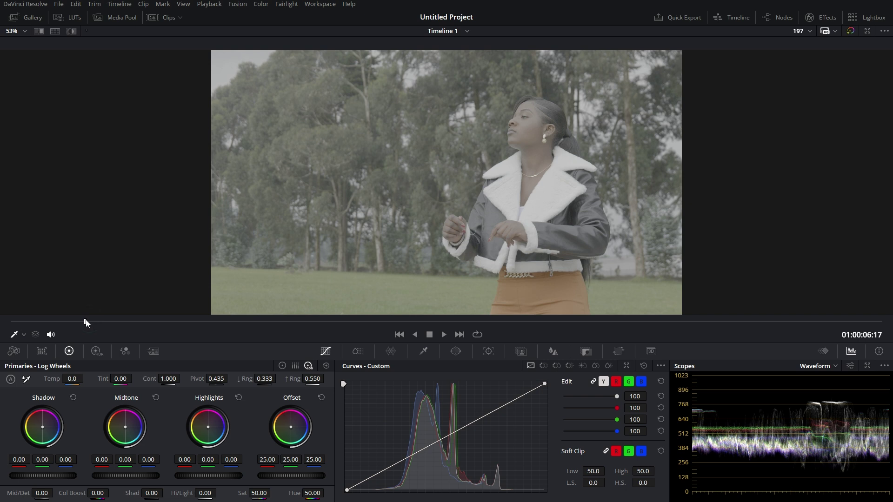
{"action": "left_click", "coordinate": [117, 321]}
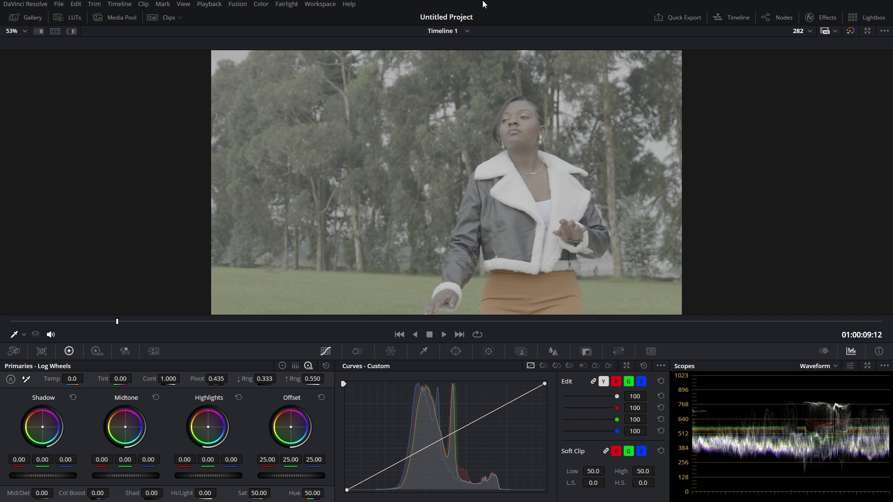
{"action": "left_click", "coordinate": [320, 4]}
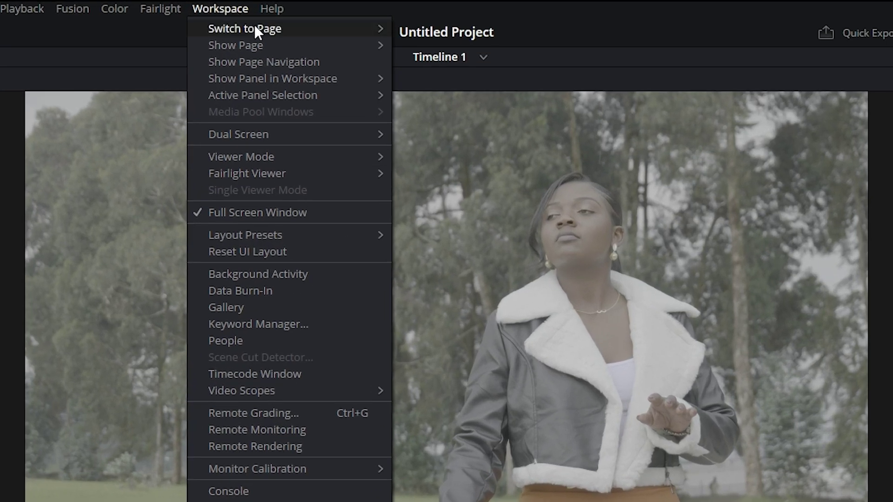
{"action": "mouse_move", "coordinate": [255, 26]}
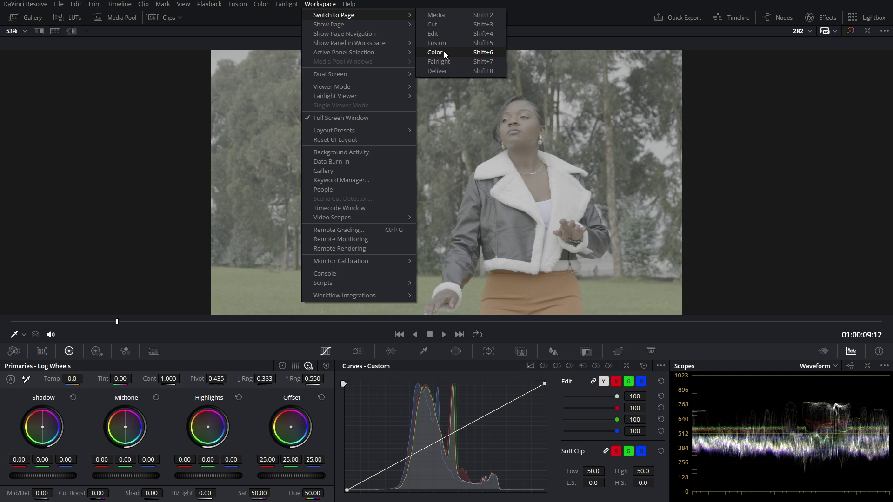
{"action": "left_click", "coordinate": [159, 165]}
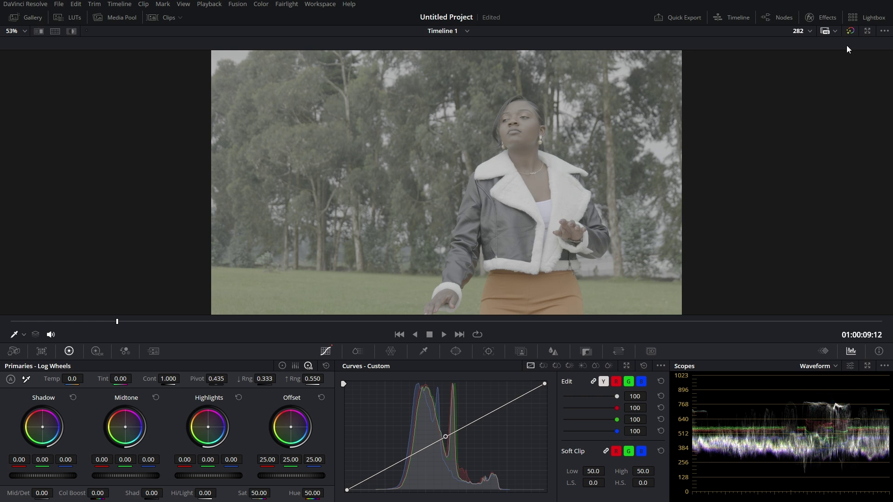
- Show the node graph and the effects library, and move the playhead to 01:00:10:07
{"action": "left_click", "coordinate": [782, 19]}
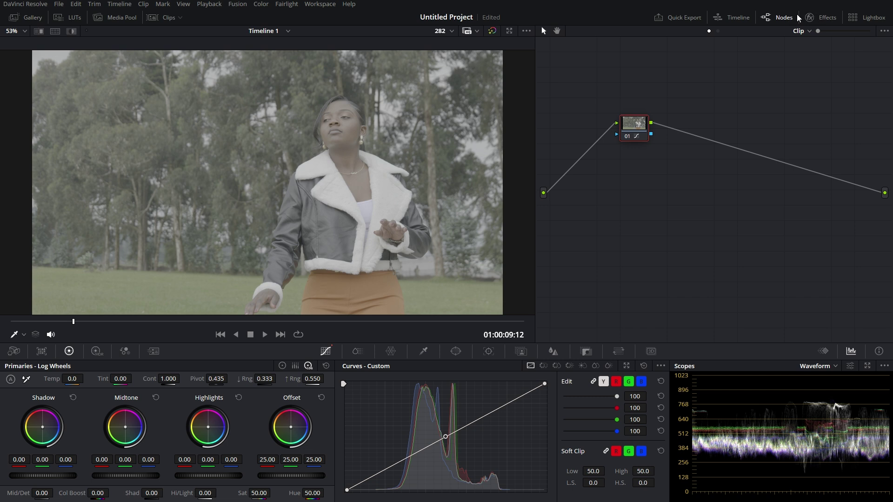
{"action": "left_click", "coordinate": [830, 18]}
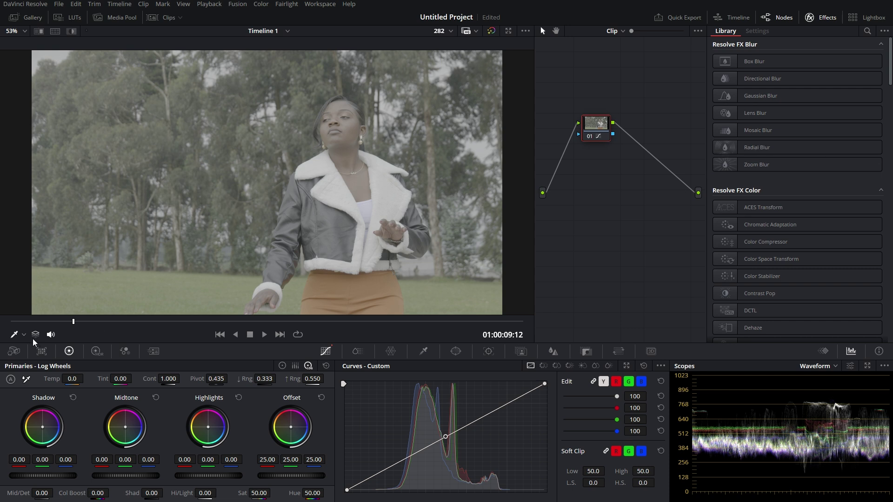
{"action": "left_click_drag", "start_coordinate": [78, 325], "coordinate": [80, 325]}
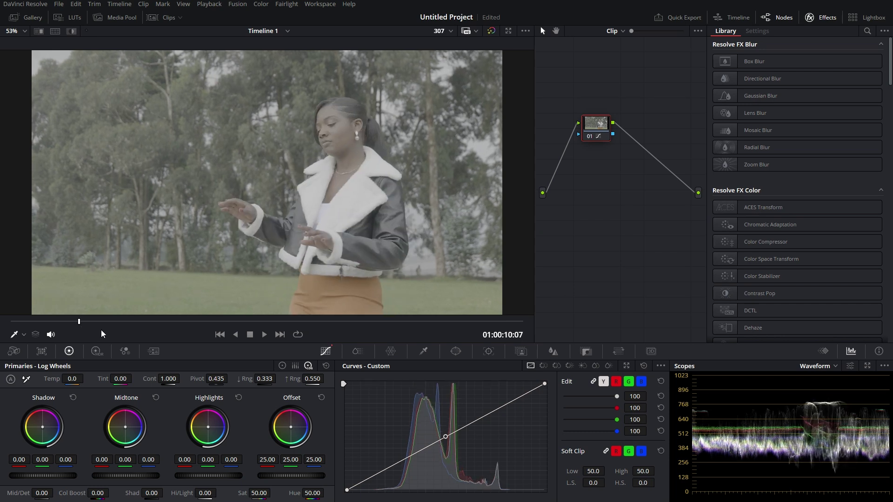
- Shift node 01 toward the source input and add six serial nodes after it, giving nodes 02 to 07
{"action": "left_click_drag", "start_coordinate": [594, 128], "coordinate": [579, 125]}
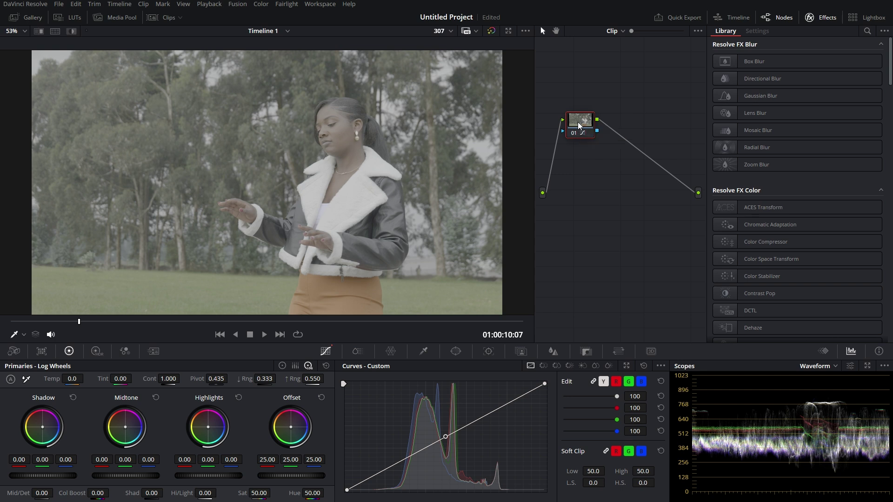
{"action": "key", "text": "alt+s"}
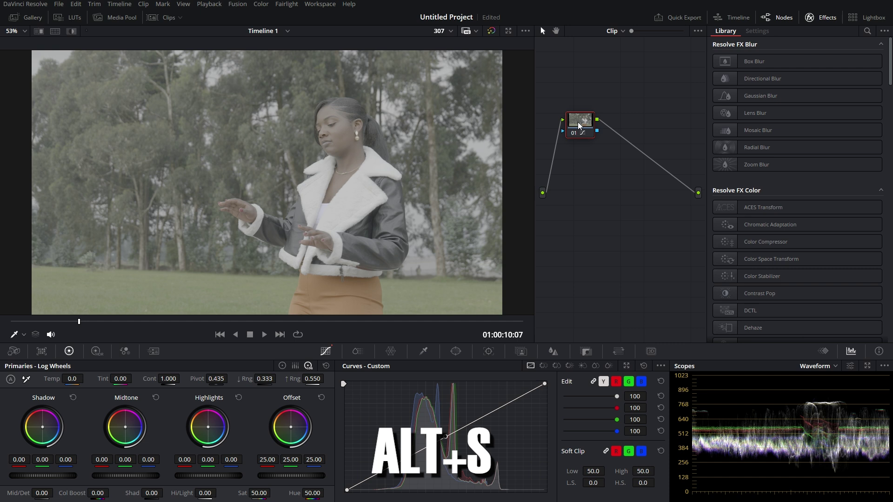
{"action": "key", "text": "alt+s"}
{"action": "key", "text": "alt+s"}
{"action": "key", "text": "alt+s"}
{"action": "key", "text": "alt+s"}
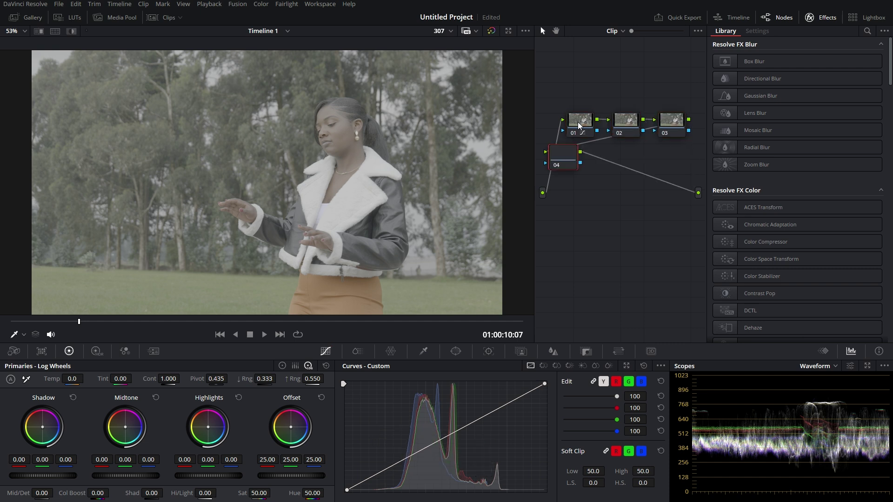
{"action": "key", "text": "alt+s"}
{"action": "key", "text": "alt+s"}
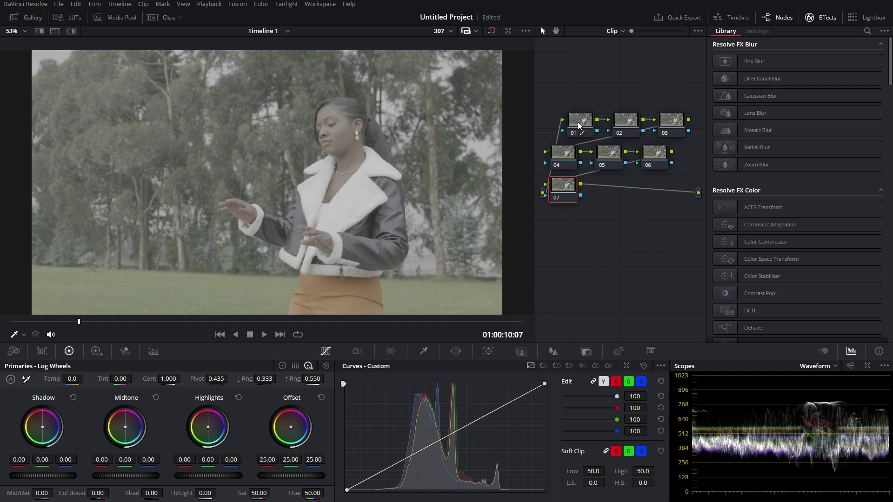
- Spread the seven nodes apart in the graph into three rows so there is room above each for a label
{"action": "left_click_drag", "start_coordinate": [581, 122], "coordinate": [571, 109]}
{"action": "left_click_drag", "start_coordinate": [563, 154], "coordinate": [571, 154]}
{"action": "left_click_drag", "start_coordinate": [625, 126], "coordinate": [669, 111]}
{"action": "left_click_drag", "start_coordinate": [609, 153], "coordinate": [689, 161]}
{"action": "left_click_drag", "start_coordinate": [564, 158], "coordinate": [563, 155]}
{"action": "left_click_drag", "start_coordinate": [567, 189], "coordinate": [568, 205]}
- Label node 02 as CSP
{"action": "left_click", "coordinate": [622, 112]}
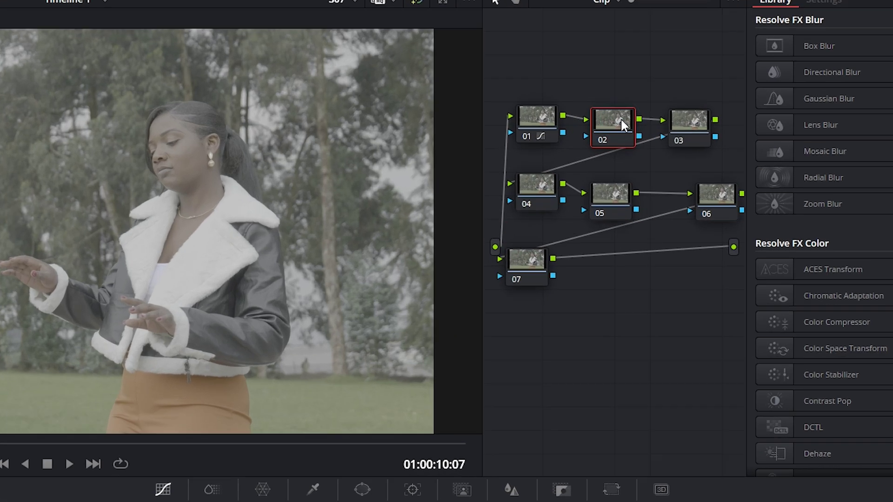
{"action": "right_click", "coordinate": [626, 114]}
{"action": "left_click", "coordinate": [696, 173]}
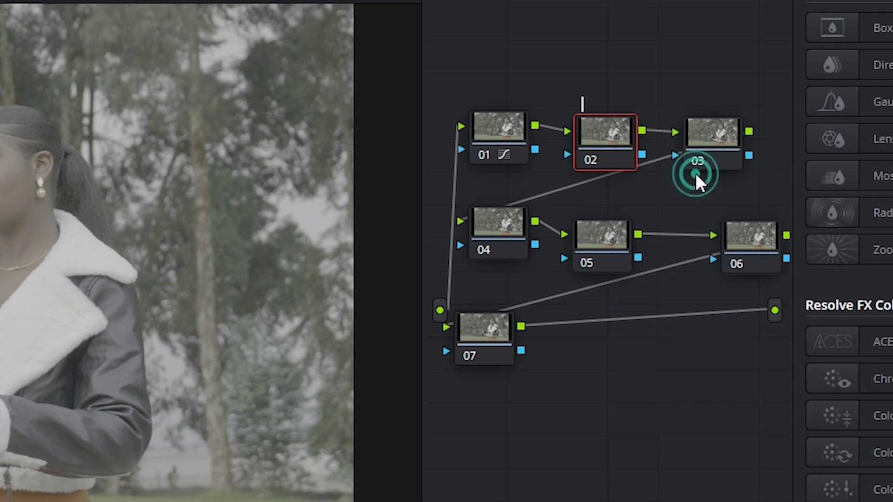
{"action": "type", "text": "s"}
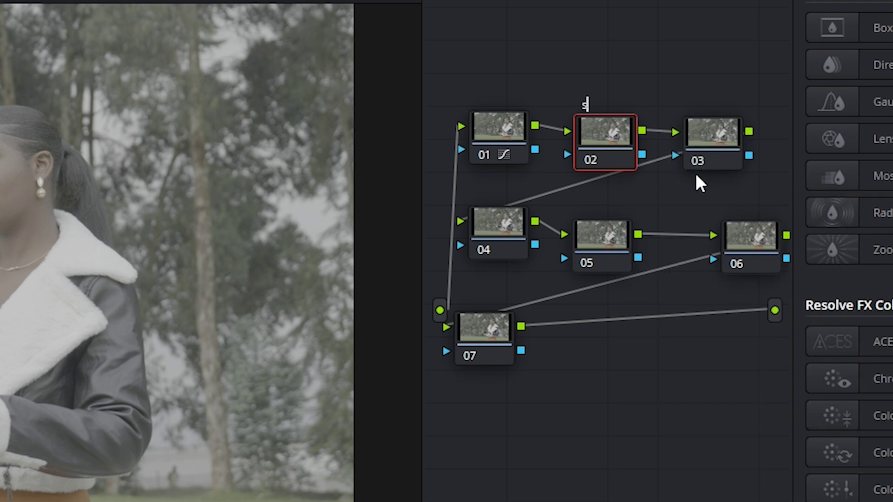
{"action": "key", "text": "BackSpace"}
{"action": "type", "text": "csp"}
{"action": "key", "text": "BackSpace"}
{"action": "key", "text": "BackSpace"}
{"action": "key", "text": "BackSpace"}
{"action": "type", "text": "CSP"}
- Label node 03 as SATURATION
{"action": "left_click", "coordinate": [724, 136]}
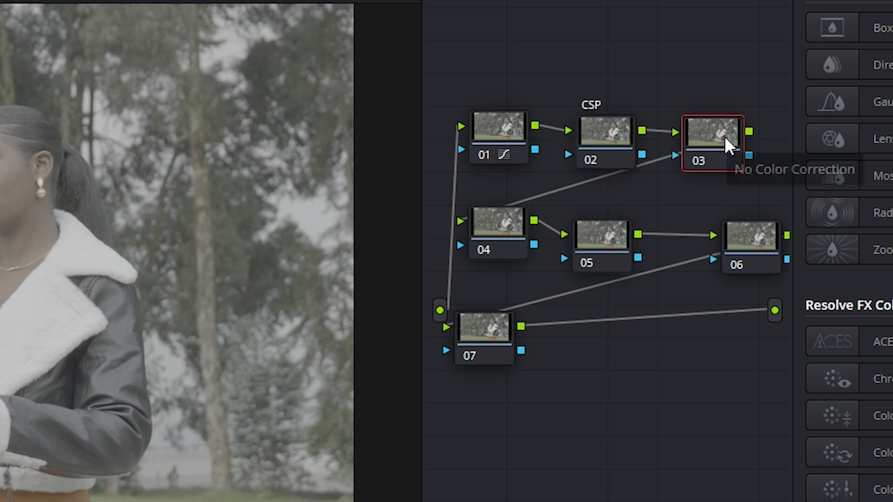
{"action": "right_click", "coordinate": [724, 136]}
{"action": "left_click", "coordinate": [841, 180]}
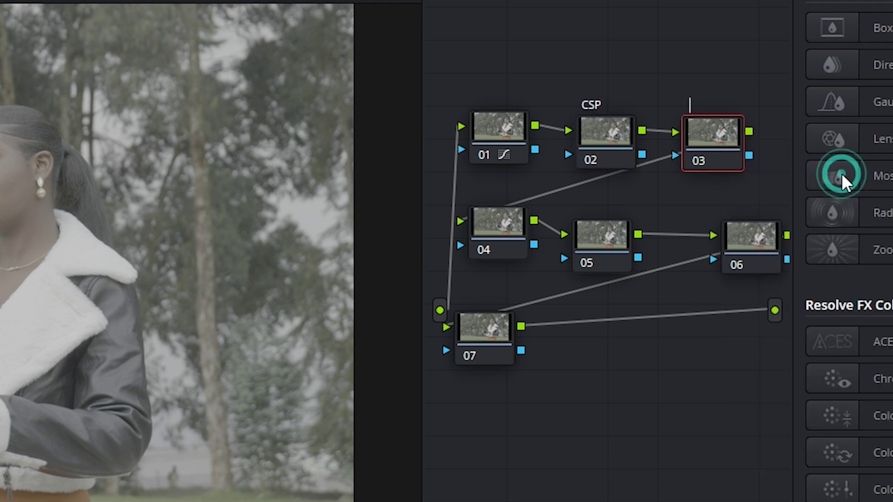
{"action": "type", "text": "SA"}
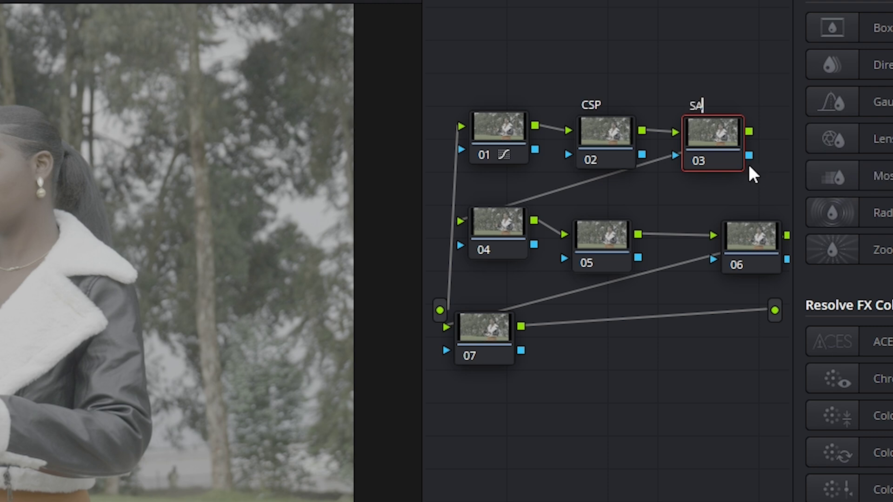
{"action": "type", "text": "TURATION"}
- Label node 04 as CURVE
{"action": "left_click", "coordinate": [506, 233]}
{"action": "right_click", "coordinate": [506, 233]}
{"action": "left_click", "coordinate": [587, 275]}
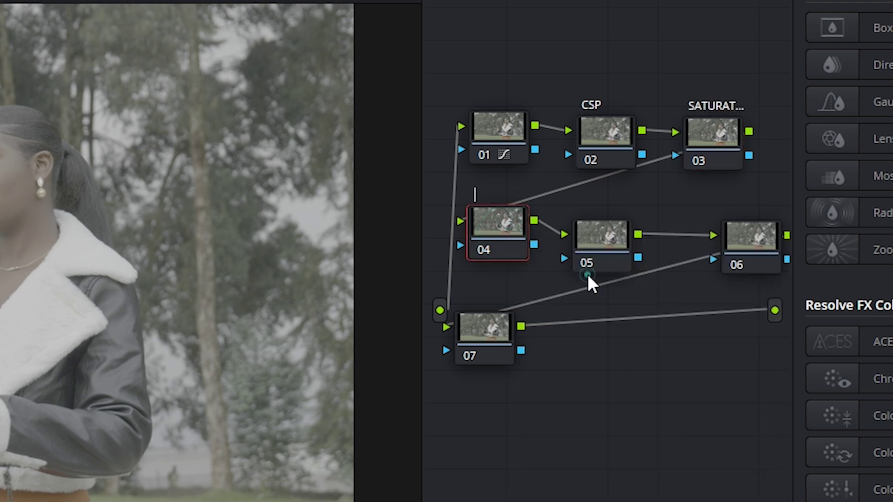
{"action": "type", "text": "CUT"}
{"action": "key", "text": "BackSpace"}
{"action": "type", "text": "RVE"}
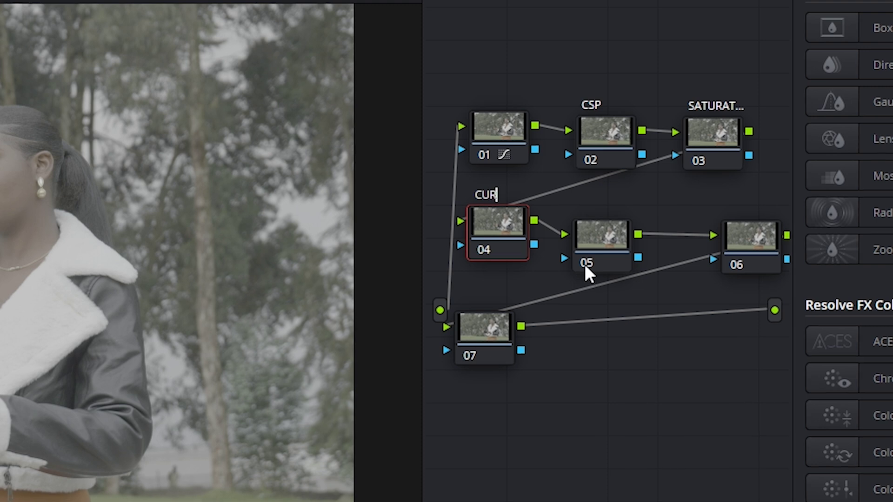
{"action": "type", "text": "D"}
{"action": "key", "text": "Return"}
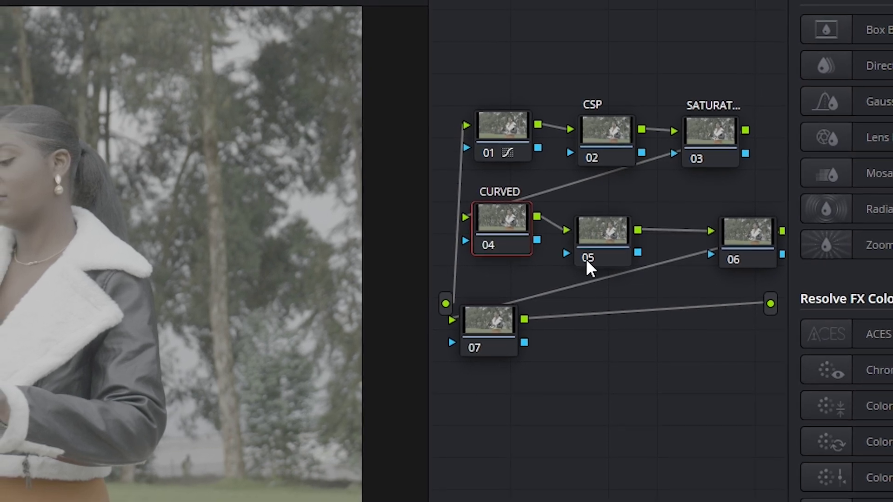
{"action": "key", "text": "BackSpace"}
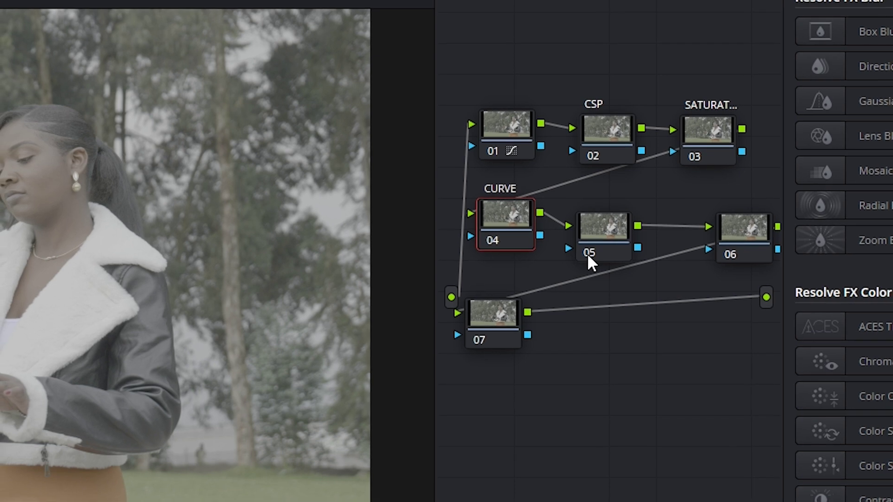
- Label node 05 as GRASS
{"action": "left_click", "coordinate": [604, 228]}
{"action": "right_click", "coordinate": [603, 220]}
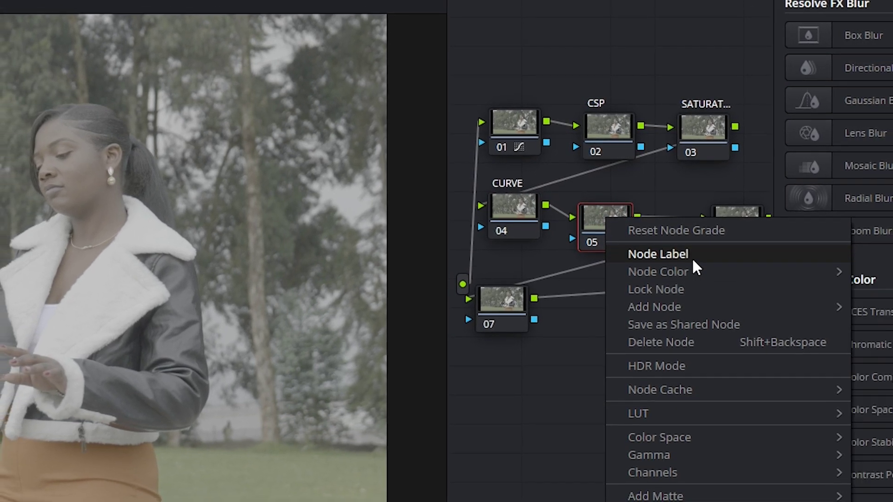
{"action": "left_click", "coordinate": [687, 256]}
{"action": "type", "text": "GRASS"}
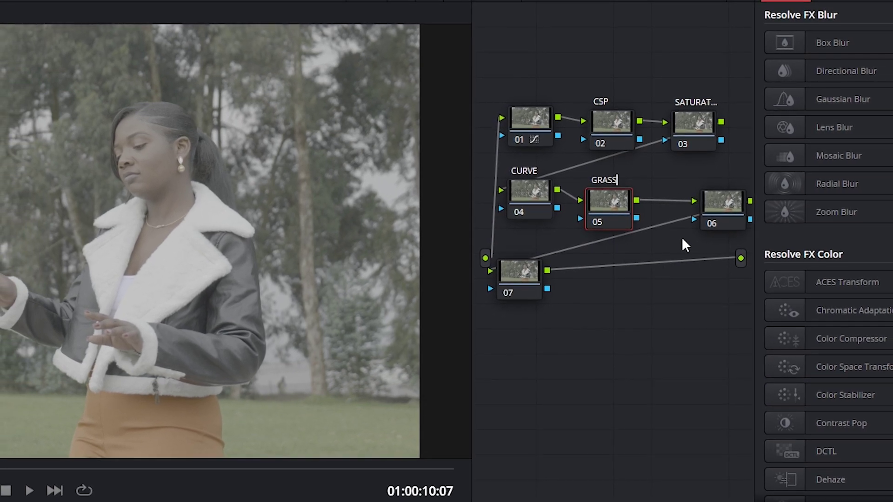
- Label node 06 as SKINTONE
{"action": "right_click", "coordinate": [718, 199]}
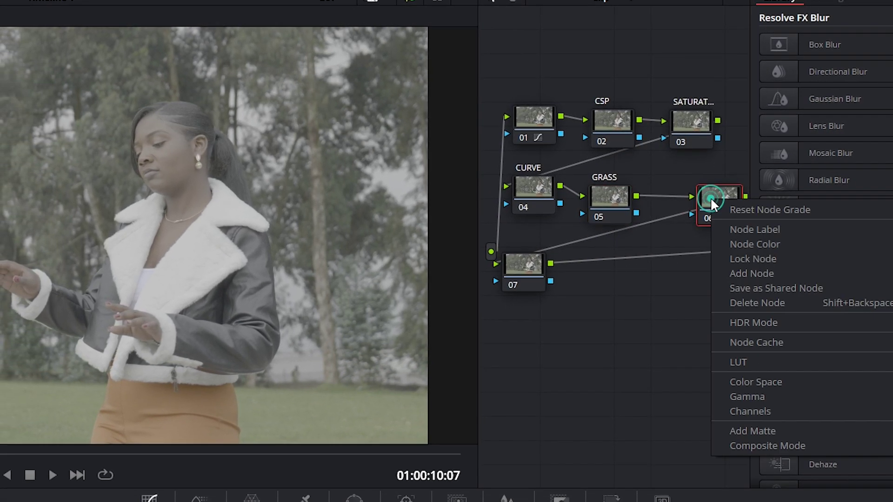
{"action": "left_click", "coordinate": [776, 228]}
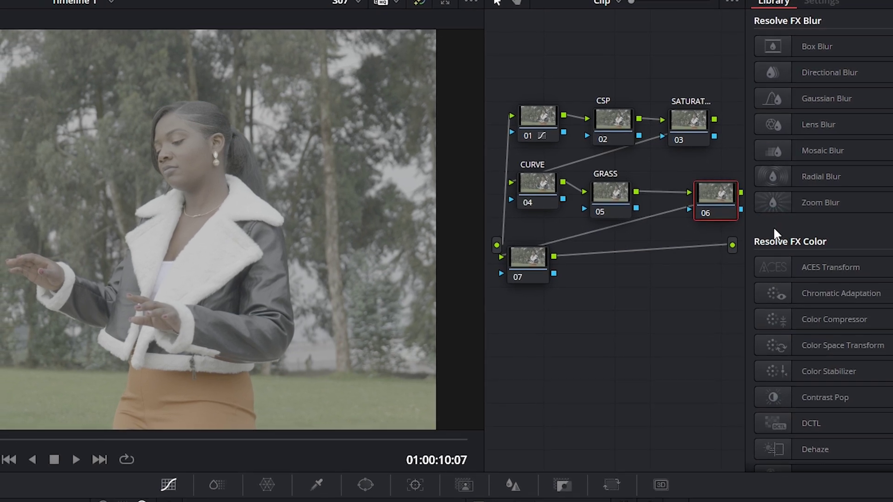
{"action": "type", "text": "sKITO"}
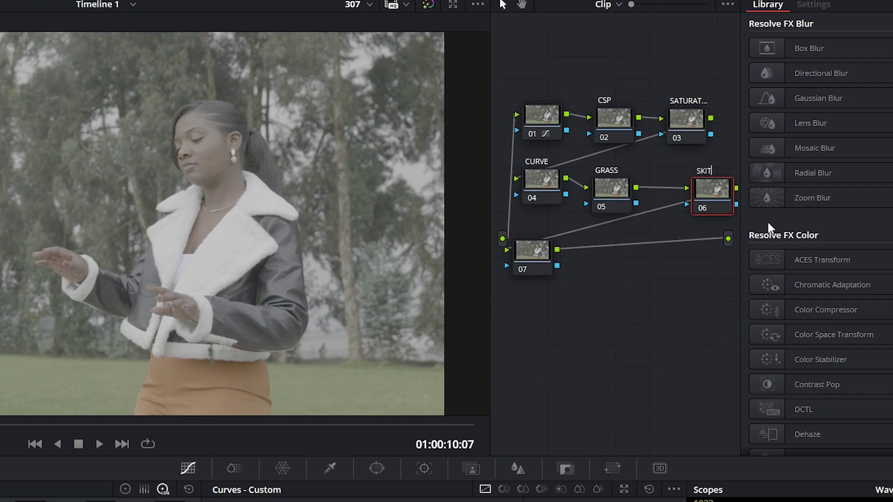
{"action": "key", "text": "BackSpace"}
{"action": "key", "text": "BackSpace"}
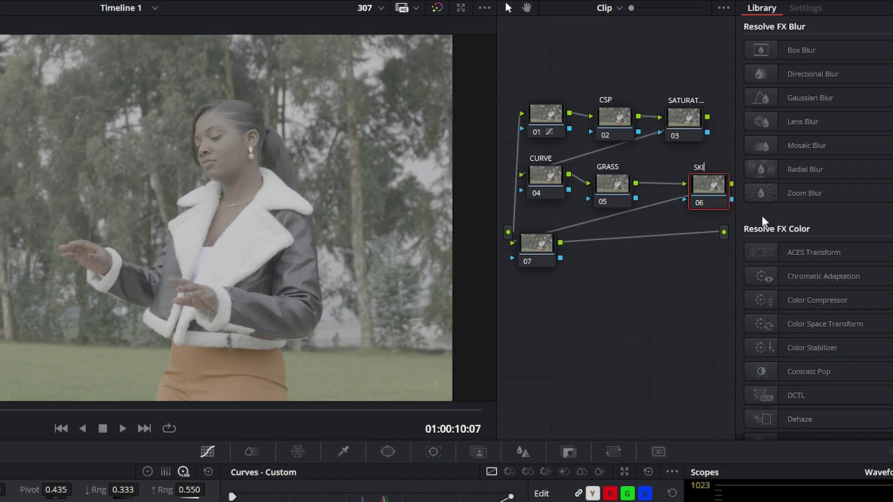
{"action": "type", "text": "NTONE"}
{"action": "key", "text": "Return"}
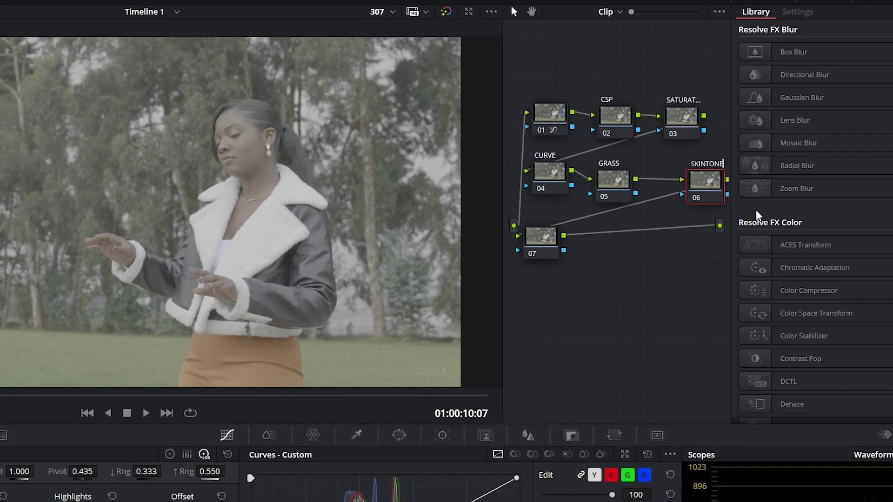
- Label node 07 as SHADOW
{"action": "right_click", "coordinate": [545, 234]}
{"action": "left_click", "coordinate": [627, 262]}
{"action": "type", "text": "SHAS"}
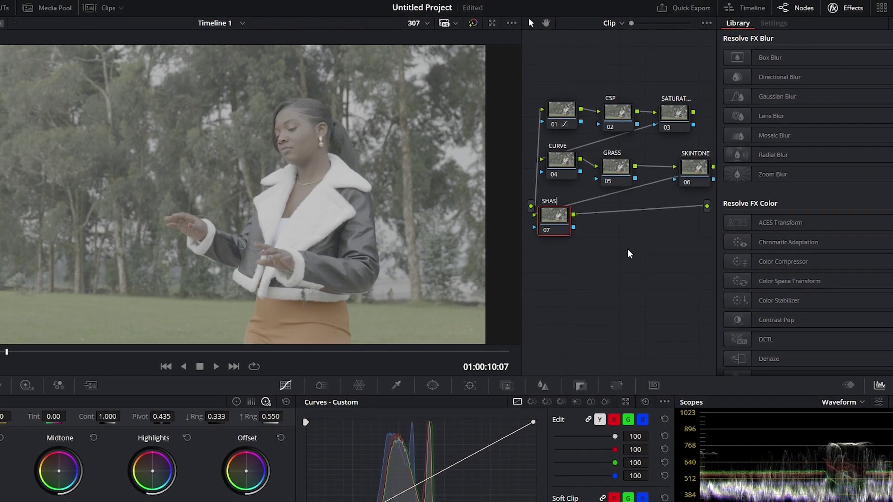
{"action": "key", "text": "BackSpace"}
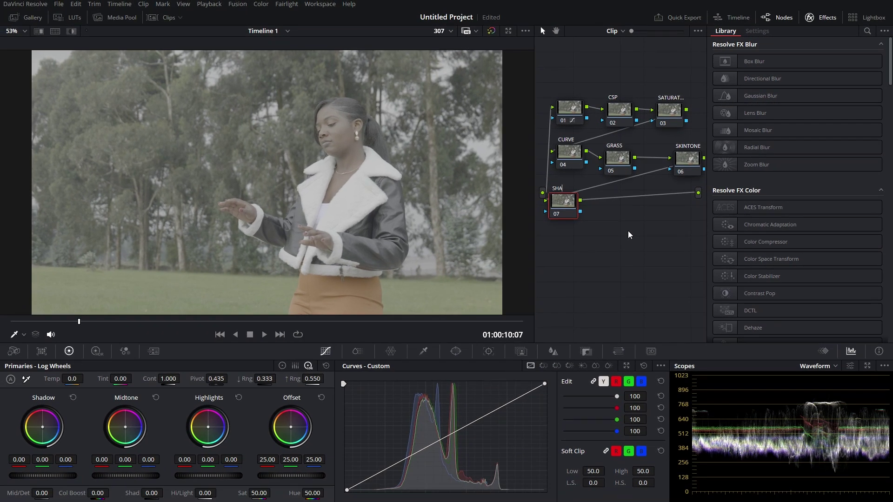
{"action": "type", "text": "DOW"}
{"action": "left_click", "coordinate": [627, 231]}
- Apply the Color Space Transform effect to the CSP node
{"action": "left_click", "coordinate": [623, 114]}
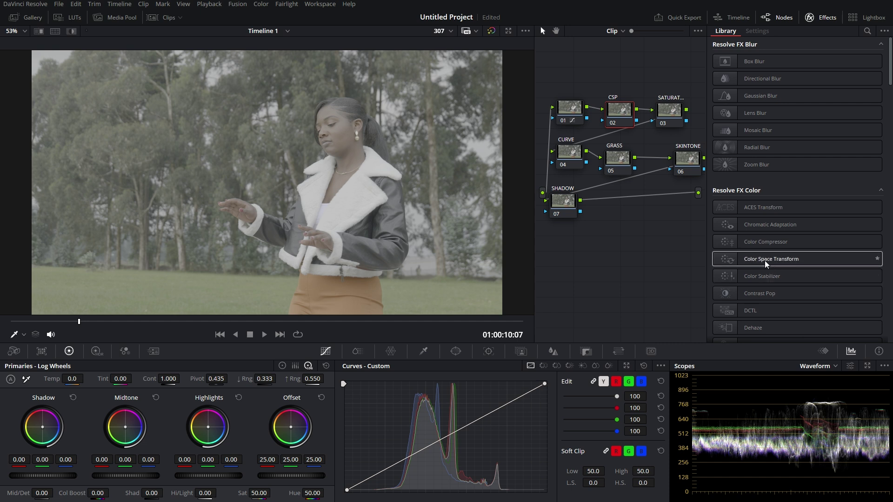
{"action": "left_click_drag", "start_coordinate": [775, 258], "coordinate": [615, 110]}
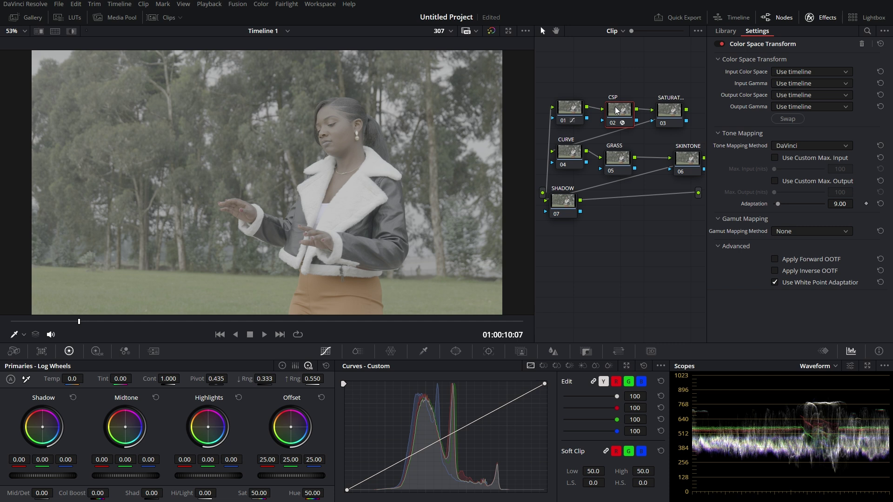
- Set the Color Space Transform's input color space to Panasonic V-Gamut and its input gamma to Panasonic V-Log
{"action": "left_click", "coordinate": [796, 70]}
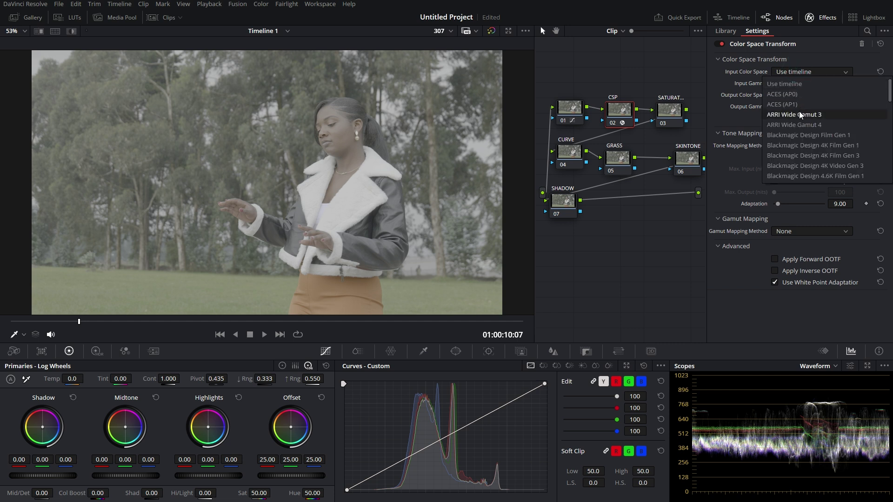
{"action": "scroll", "coordinate": [817, 122], "scroll_direction": "down", "scroll_amount": 3}
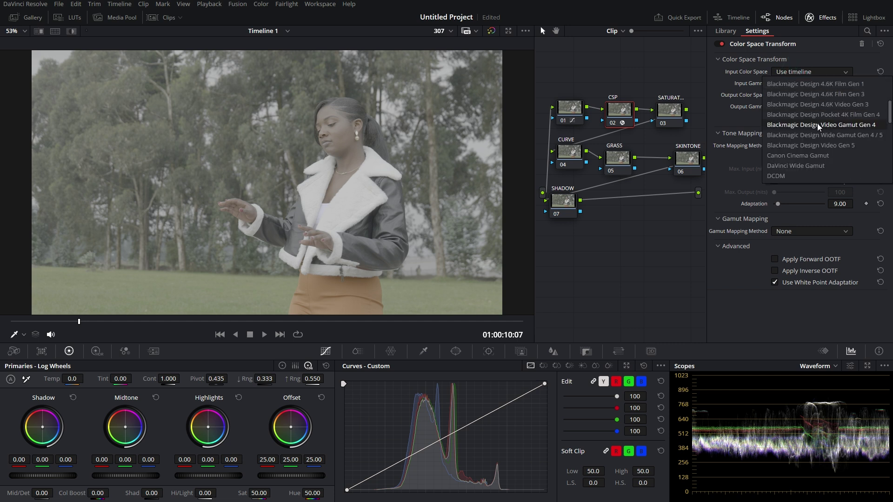
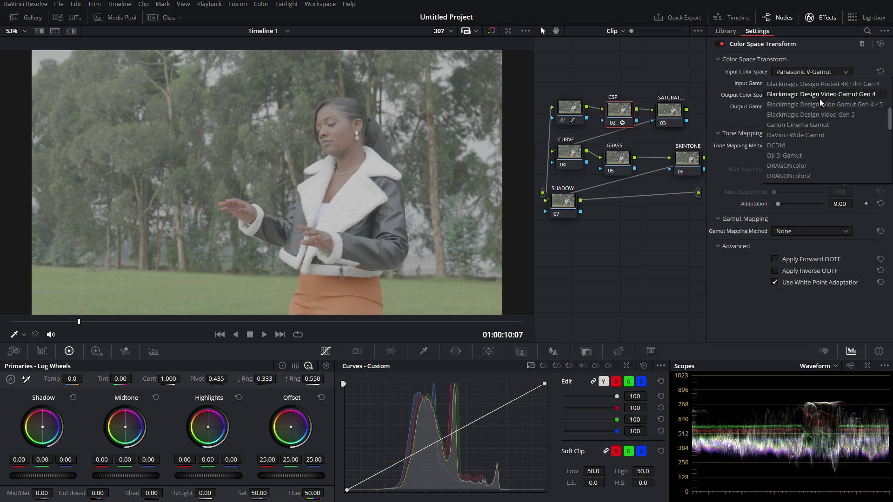
{"action": "scroll", "coordinate": [824, 86], "scroll_direction": "up", "scroll_amount": 2}
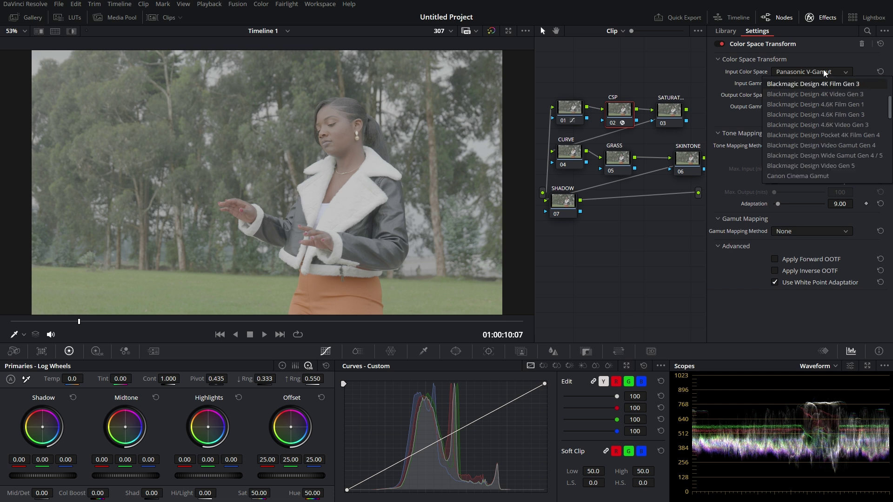
{"action": "left_click", "coordinate": [824, 72]}
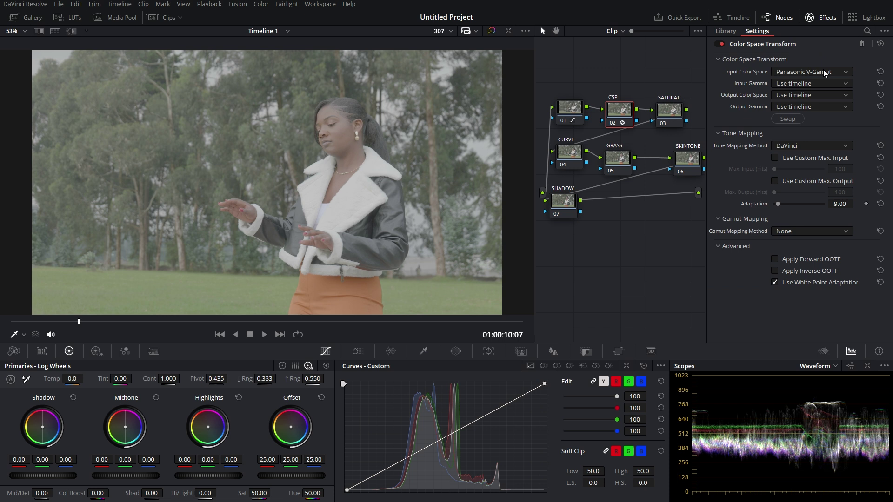
{"action": "left_click", "coordinate": [805, 83]}
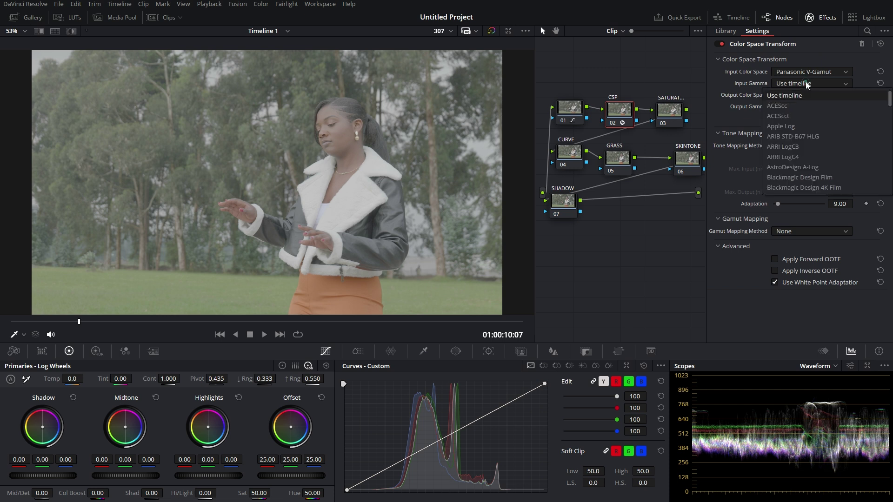
{"action": "scroll", "coordinate": [817, 153], "scroll_direction": "down", "scroll_amount": 6}
{"action": "scroll", "coordinate": [816, 153], "scroll_direction": "down", "scroll_amount": 6}
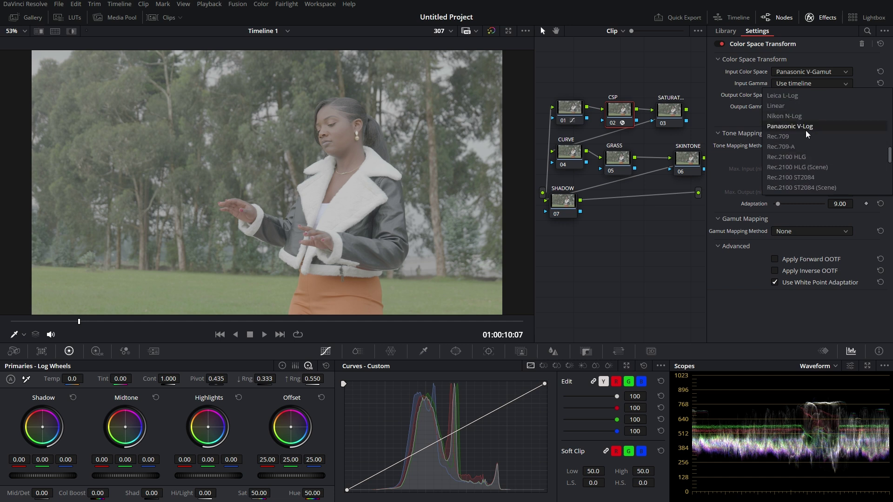
{"action": "left_click", "coordinate": [810, 127]}
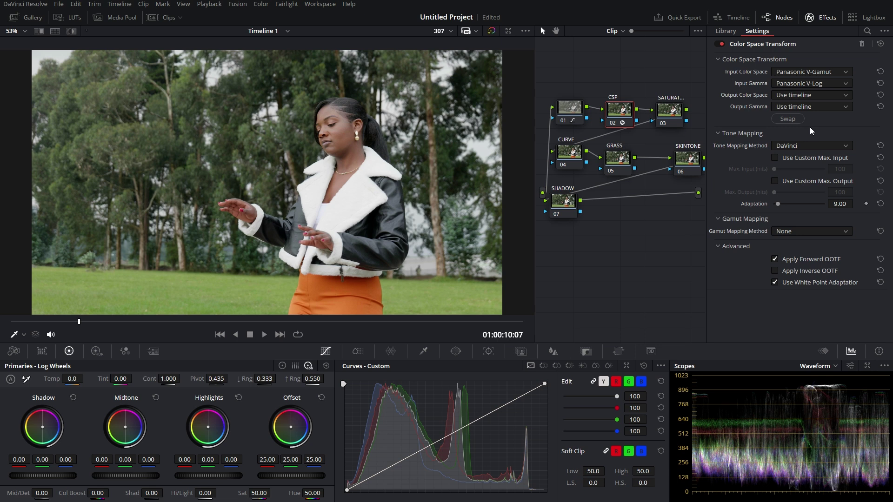
- Set the transform's output color space to Rec.709 and output gamma to Rec.709-A, comparing the image with the CSP node bypassed
{"action": "left_click", "coordinate": [799, 92]}
{"action": "scroll", "coordinate": [816, 136], "scroll_direction": "down", "scroll_amount": 5}
{"action": "scroll", "coordinate": [815, 136], "scroll_direction": "down", "scroll_amount": 3}
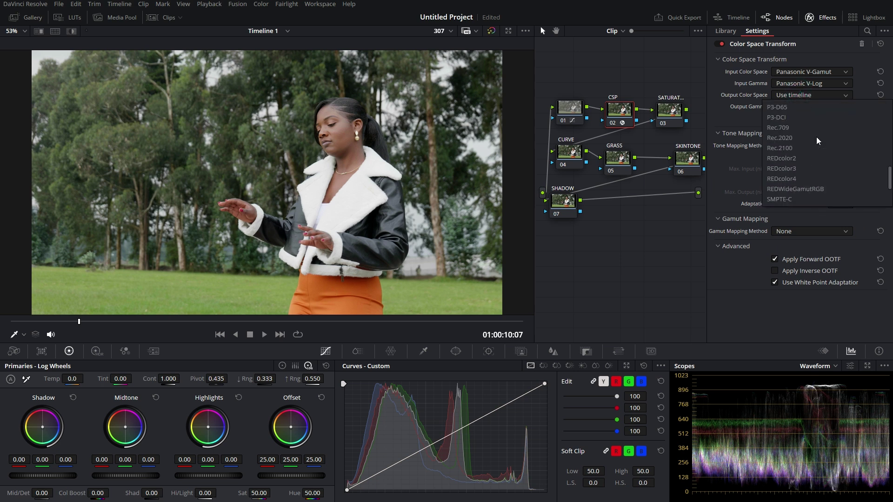
{"action": "left_click", "coordinate": [788, 128]}
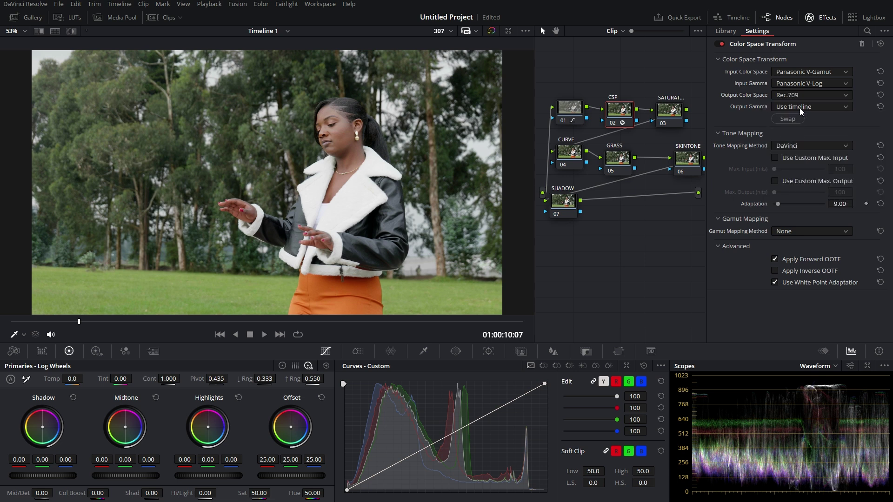
{"action": "left_click", "coordinate": [800, 108]}
{"action": "scroll", "coordinate": [801, 152], "scroll_direction": "down", "scroll_amount": 6}
{"action": "scroll", "coordinate": [800, 152], "scroll_direction": "down", "scroll_amount": 5}
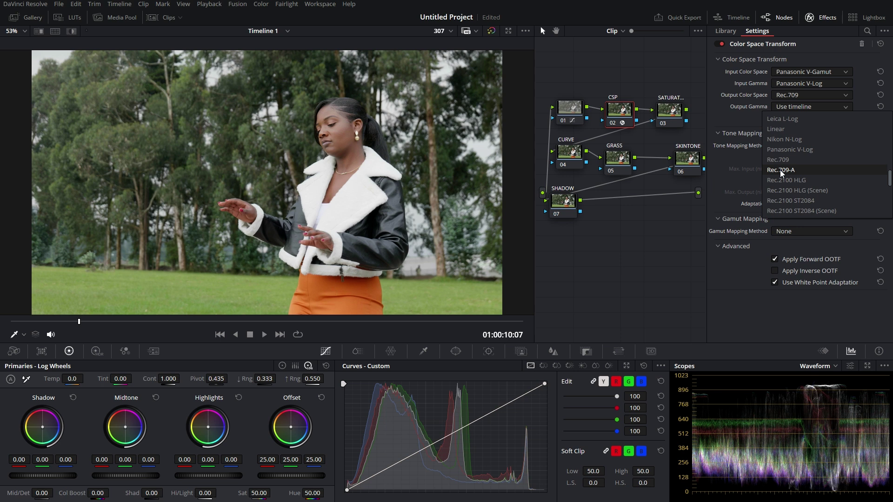
{"action": "left_click", "coordinate": [780, 169]}
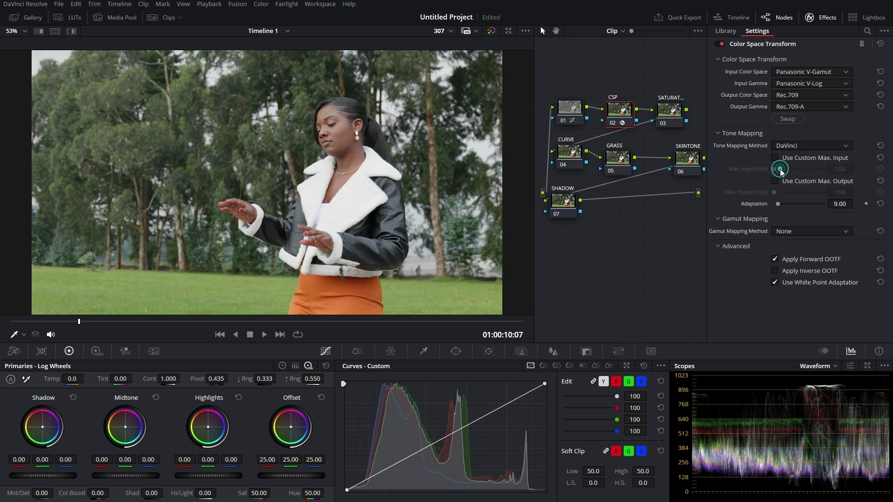
{"action": "left_click", "coordinate": [612, 123]}
{"action": "left_click", "coordinate": [613, 123]}
- On the saturation node (03), set midtone detail to 100 and saturation to about 61.5
{"action": "left_click", "coordinate": [674, 114]}
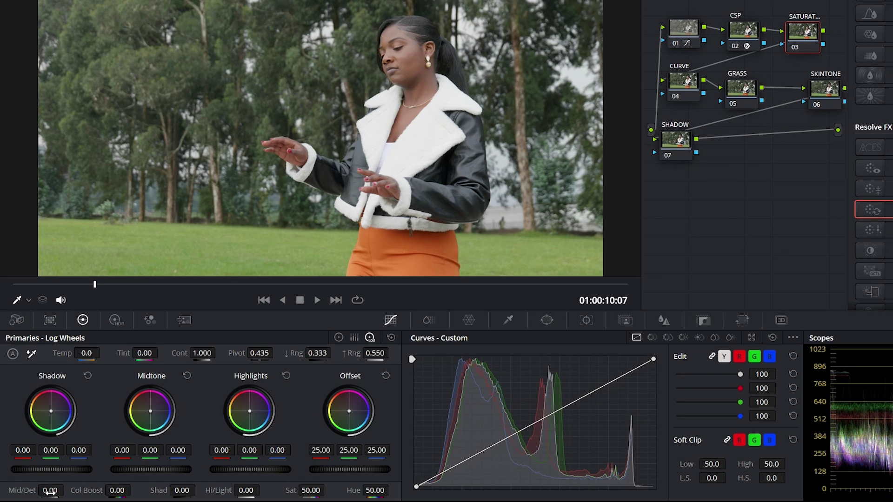
{"action": "left_click_drag", "start_coordinate": [50, 491], "coordinate": [67, 489]}
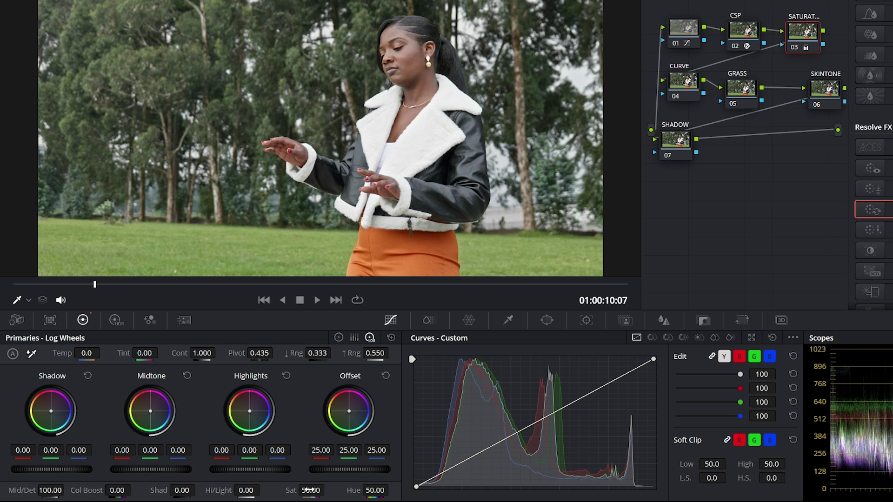
{"action": "left_click_drag", "start_coordinate": [308, 490], "coordinate": [327, 489]}
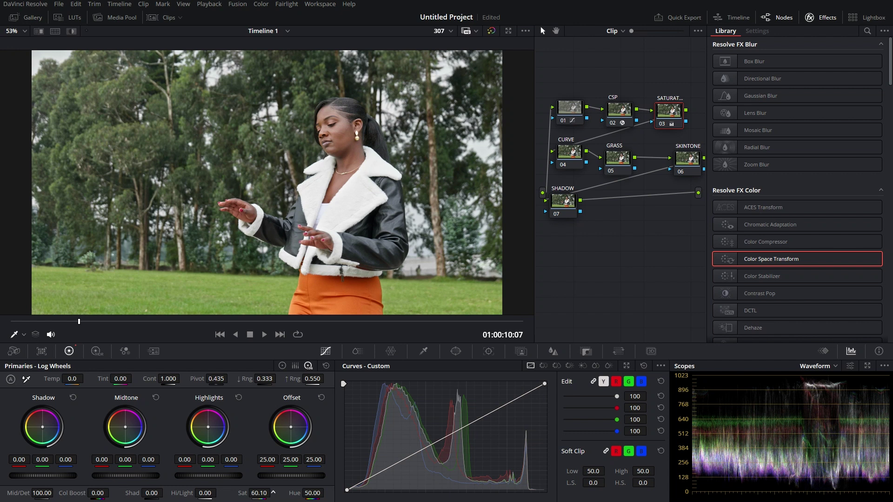
{"action": "left_click_drag", "start_coordinate": [273, 491], "coordinate": [256, 493]}
- Cool the saturation node's color temperature to -10.0 and compare the image with the node bypassed
{"action": "left_click_drag", "start_coordinate": [72, 379], "coordinate": [86, 377]}
{"action": "left_click_drag", "start_coordinate": [86, 377], "coordinate": [73, 380]}
{"action": "left_click", "coordinate": [662, 123]}
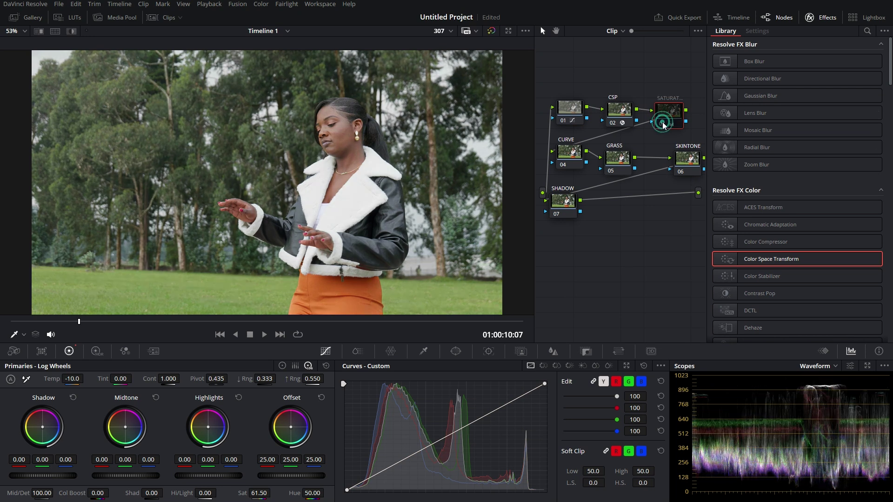
{"action": "left_click", "coordinate": [662, 123]}
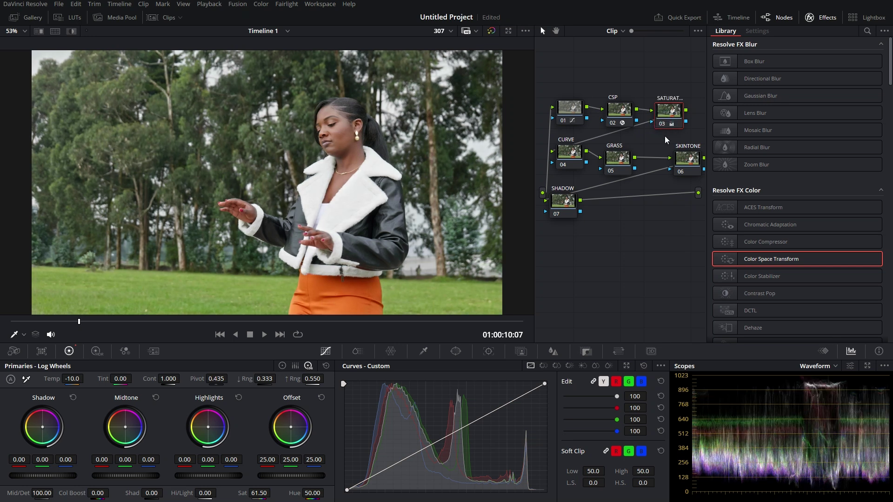
- On the CURVE node, lift the custom curve slightly around its midpoint and anchor the shadows with a second point, comparing before and after
{"action": "left_click", "coordinate": [569, 153]}
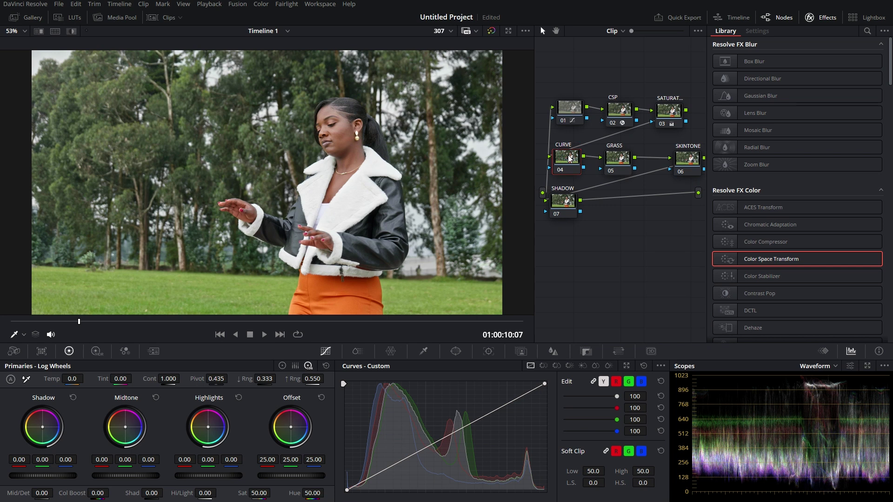
{"action": "key", "text": "ctrl+s"}
{"action": "left_click", "coordinate": [454, 432]}
{"action": "left_click_drag", "start_coordinate": [454, 432], "coordinate": [450, 426]}
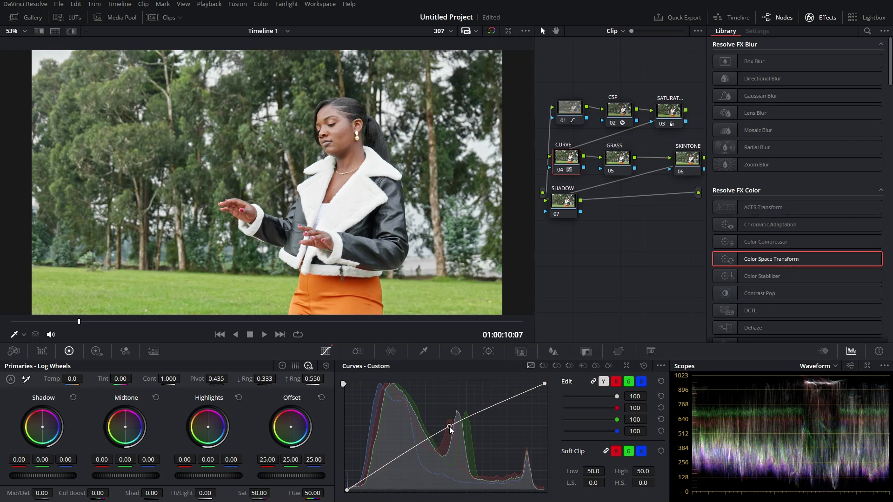
{"action": "mouse_move", "coordinate": [449, 428]}
{"action": "left_mouse_down"}
{"action": "mouse_move", "coordinate": [453, 436]}
{"action": "mouse_move", "coordinate": [448, 426]}
{"action": "left_mouse_up"}
{"action": "left_click", "coordinate": [394, 461]}
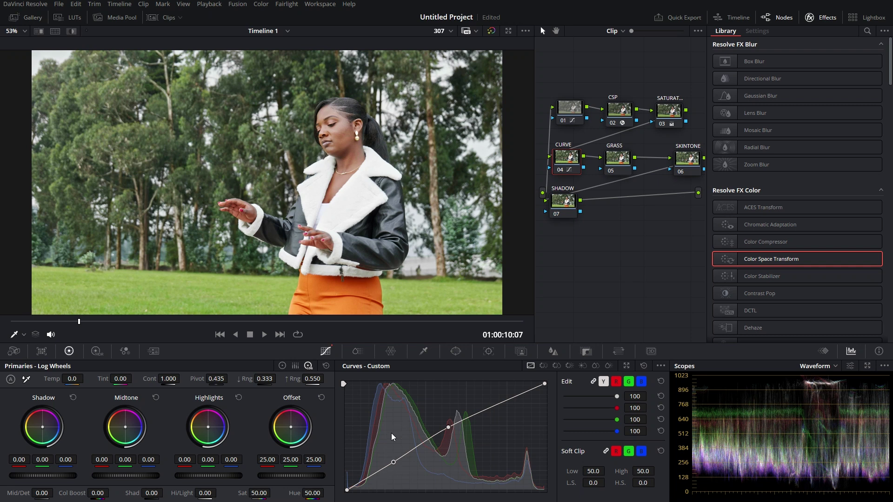
{"action": "left_click", "coordinate": [560, 168]}
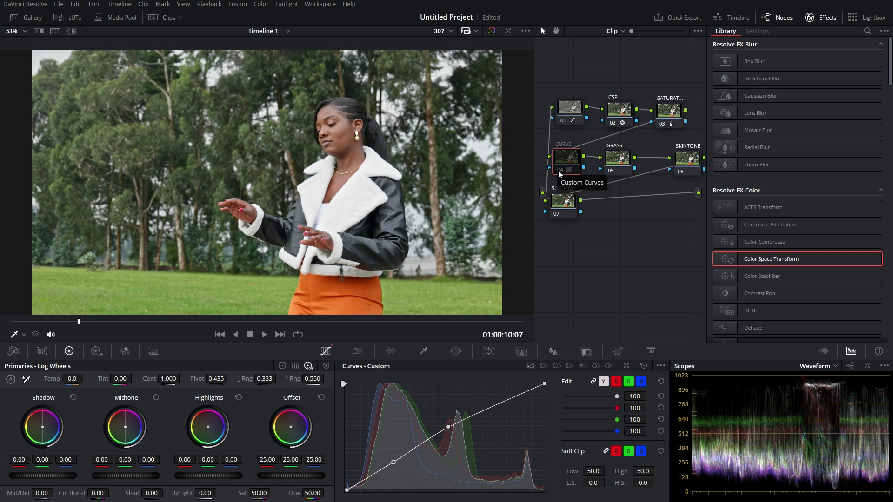
{"action": "left_click", "coordinate": [559, 170]}
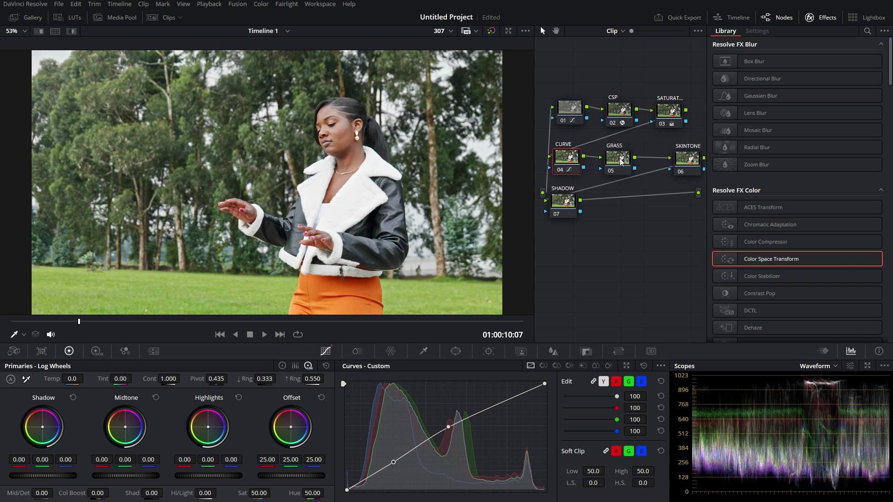
- On the GRASS node, raise the yellows and the greens in the Hue Vs Sat curve, with green saturation at about 1.26
{"action": "left_click_drag", "start_coordinate": [620, 160], "coordinate": [626, 161]}
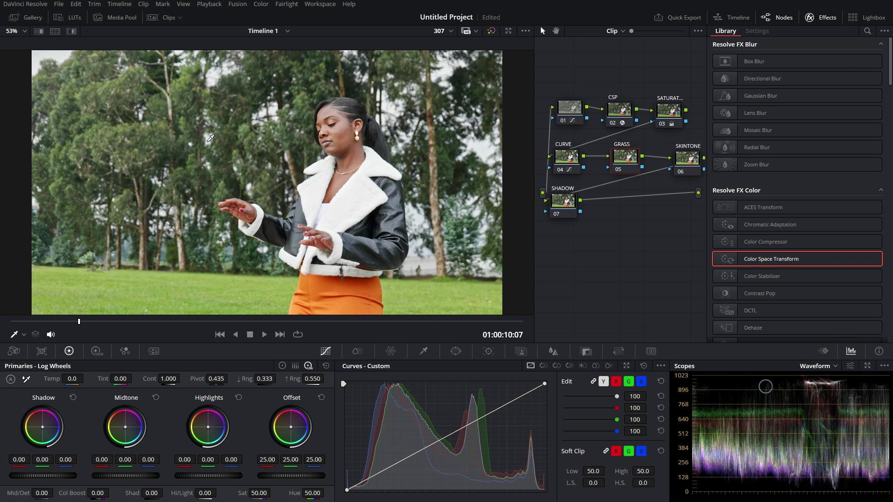
{"action": "left_click", "coordinate": [621, 160]}
{"action": "left_click", "coordinate": [543, 365]}
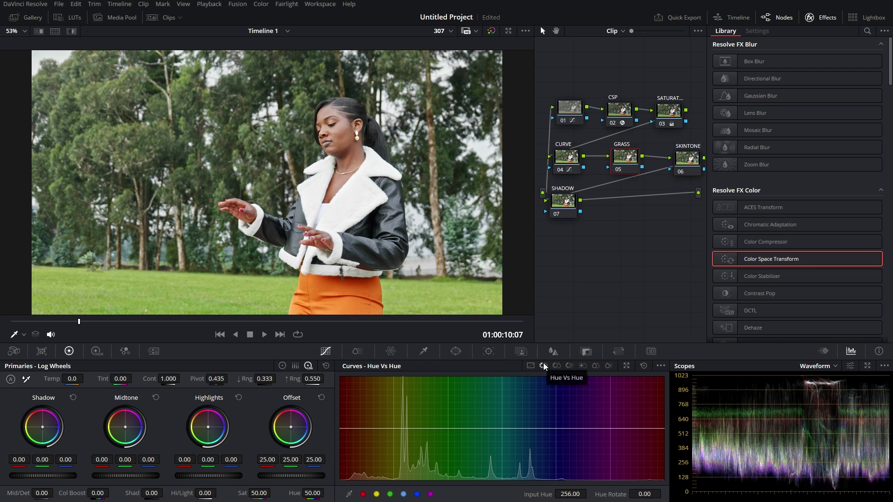
{"action": "left_click", "coordinate": [556, 366]}
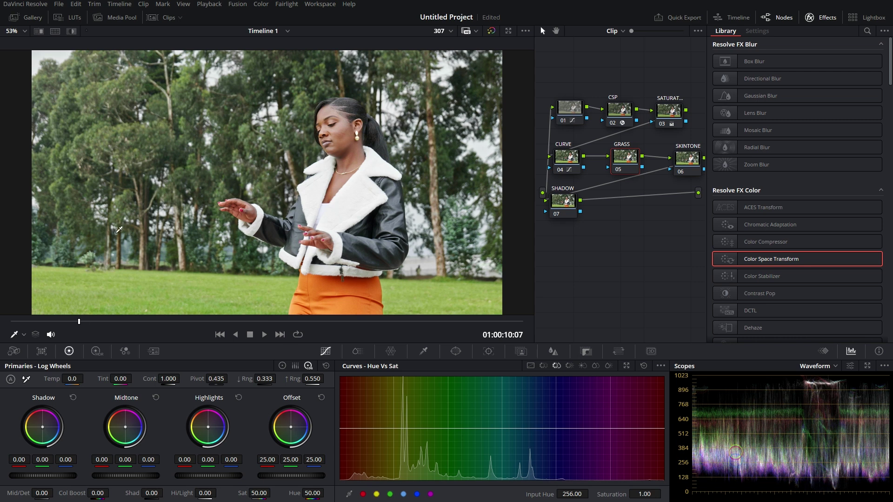
{"action": "left_click", "coordinate": [377, 494]}
{"action": "left_click_drag", "start_coordinate": [393, 427], "coordinate": [392, 418]}
{"action": "left_click", "coordinate": [390, 494]}
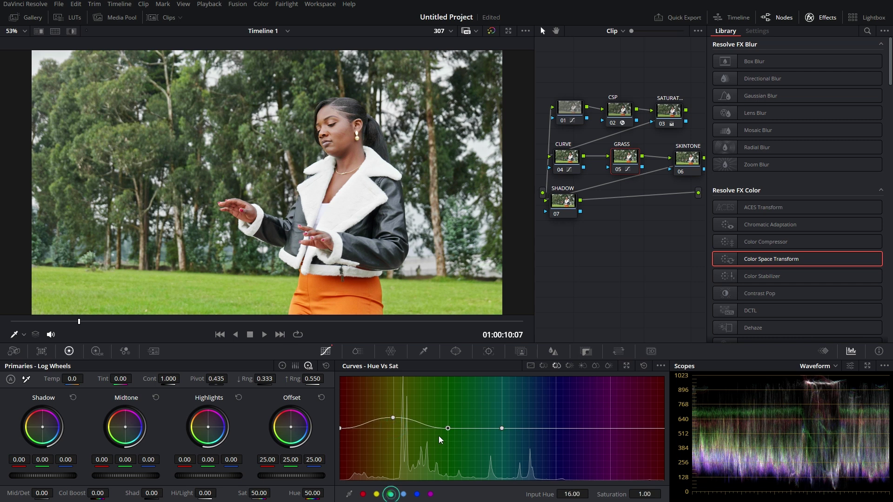
{"action": "left_click_drag", "start_coordinate": [447, 428], "coordinate": [444, 415]}
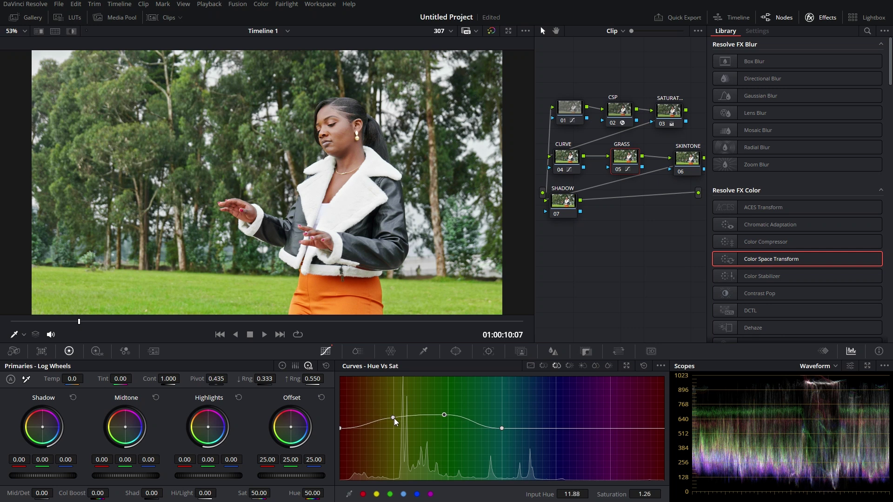
- Fine-tune the Hue Vs Sat curve by raising the yellow point further and setting green saturation to about 1.24
{"action": "left_click", "coordinate": [394, 418]}
{"action": "left_click_drag", "start_coordinate": [391, 426], "coordinate": [446, 415]}
{"action": "left_click", "coordinate": [444, 415]}
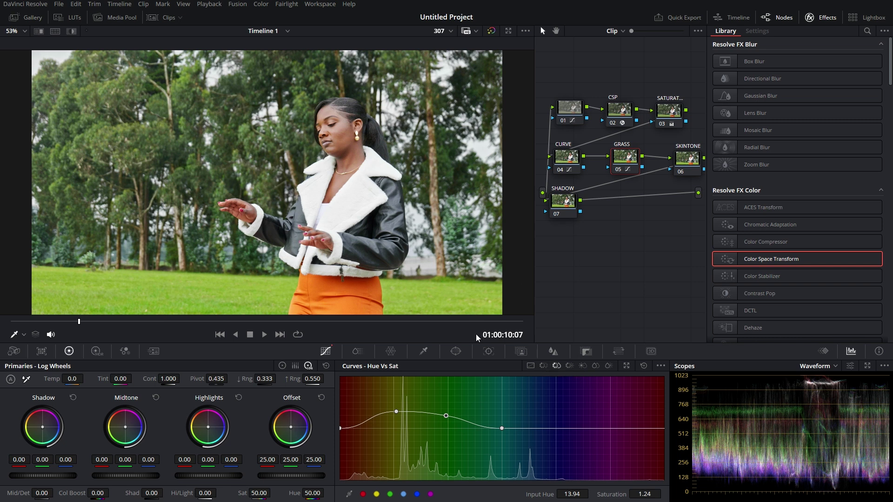
- Shift the GRASS node's yellows towards green in the Hue Vs Hue curve with a hue rotation of about -21.6
{"action": "left_click", "coordinate": [544, 367]}
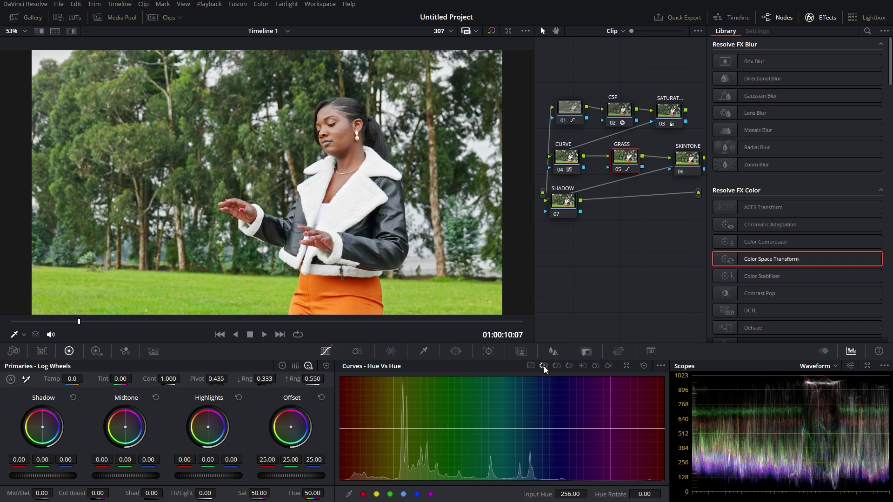
{"action": "left_click", "coordinate": [377, 494]}
{"action": "left_click_drag", "start_coordinate": [393, 427], "coordinate": [394, 435]}
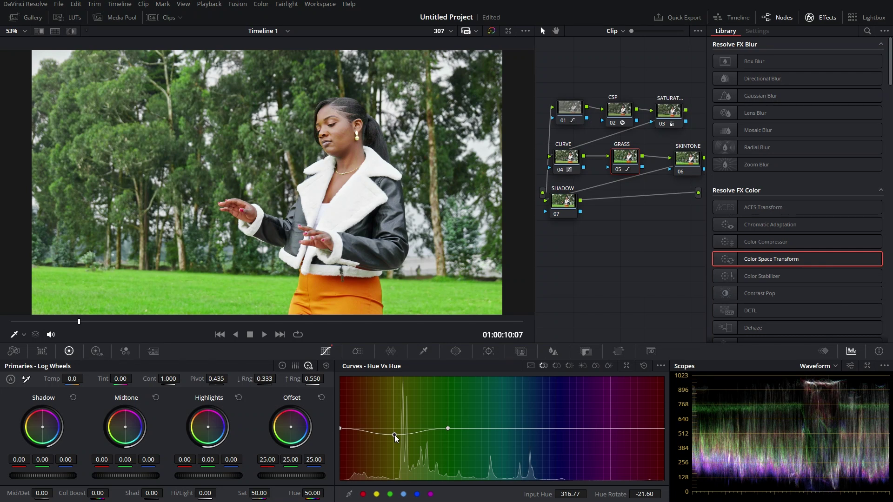
- Rotate the green hue to about -12 in the Hue Vs Hue curve, readjust the yellow point, and compare with the GRASS node bypassed
{"action": "left_click", "coordinate": [392, 497]}
{"action": "left_click_drag", "start_coordinate": [447, 428], "coordinate": [390, 436]}
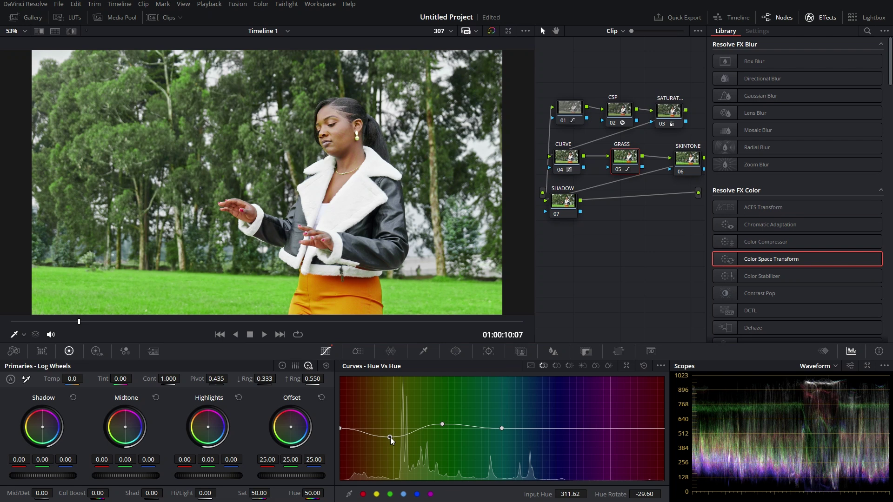
{"action": "left_click_drag", "start_coordinate": [390, 436], "coordinate": [445, 435]}
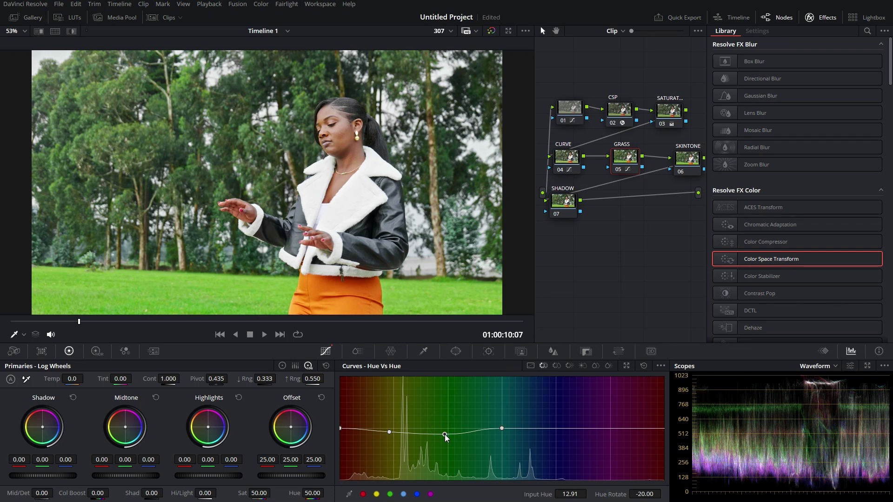
{"action": "left_click_drag", "start_coordinate": [389, 431], "coordinate": [391, 435]}
{"action": "left_click_drag", "start_coordinate": [446, 434], "coordinate": [445, 432]}
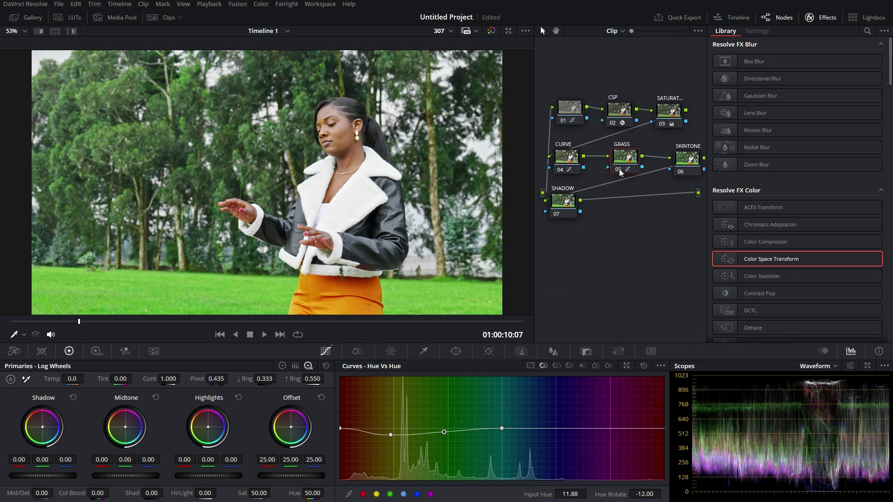
{"action": "left_click", "coordinate": [620, 173]}
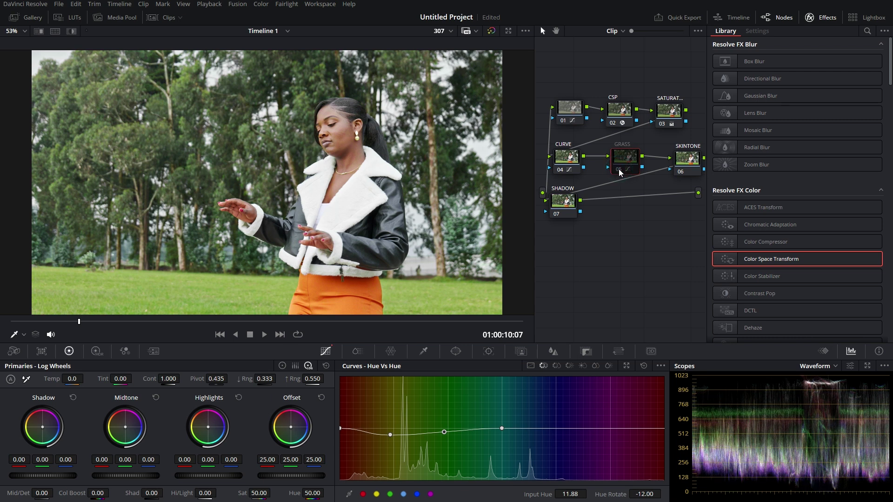
{"action": "left_click", "coordinate": [619, 170]}
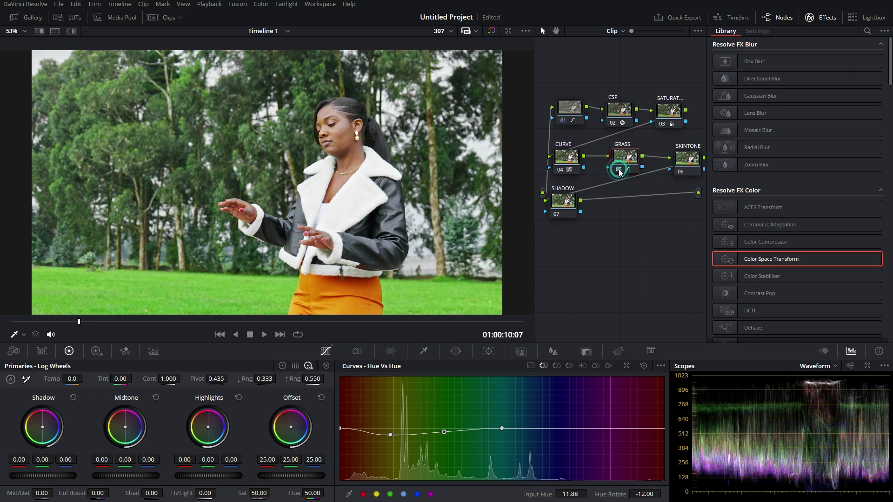
- Darken the GRASS node's yellows to about 0.93 and greens to about 0.96 in the Hue Vs Lum curve, and compare with the node bypassed
{"action": "left_click", "coordinate": [570, 366]}
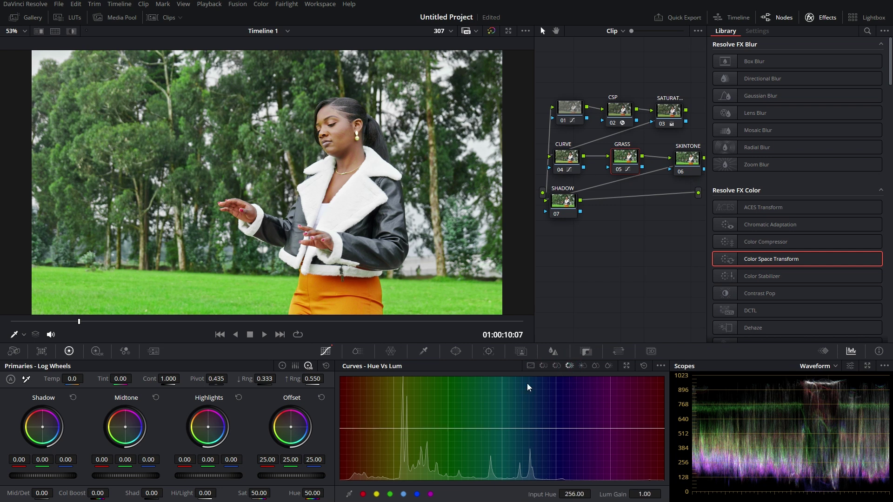
{"action": "left_click", "coordinate": [390, 495]}
{"action": "left_click_drag", "start_coordinate": [394, 427], "coordinate": [449, 433]}
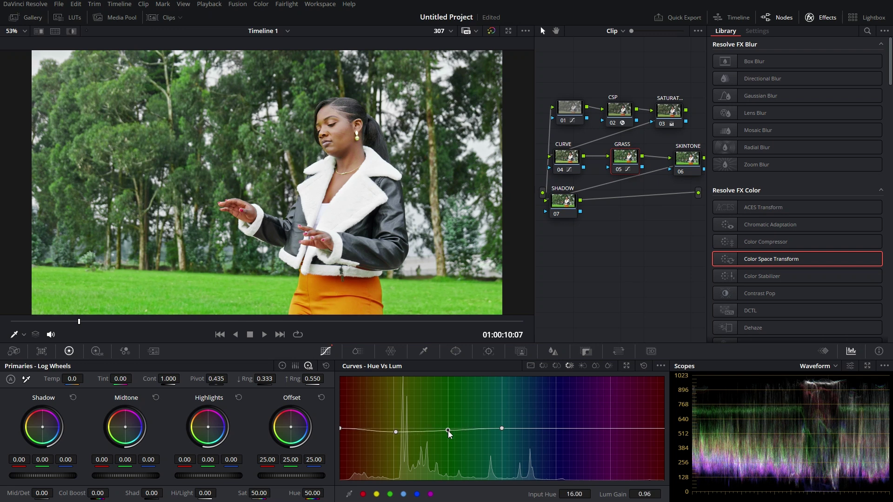
{"action": "left_click", "coordinate": [395, 431]}
{"action": "left_click", "coordinate": [619, 170]}
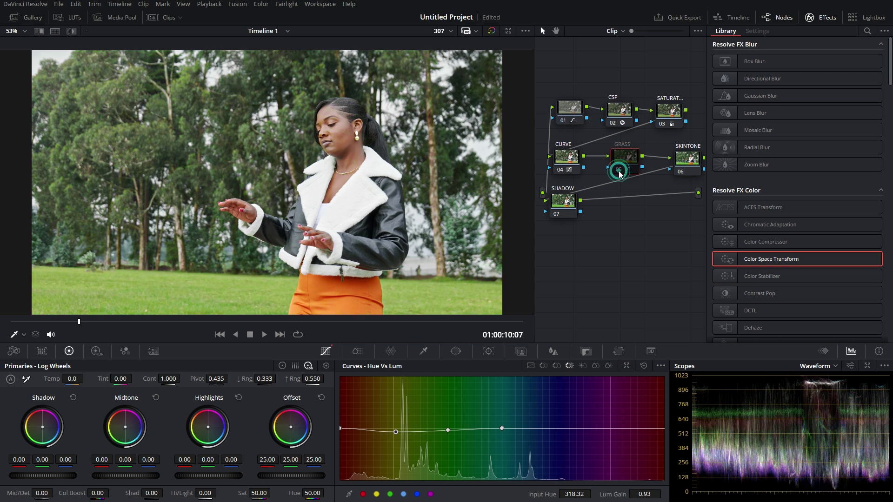
{"action": "left_click", "coordinate": [619, 171]}
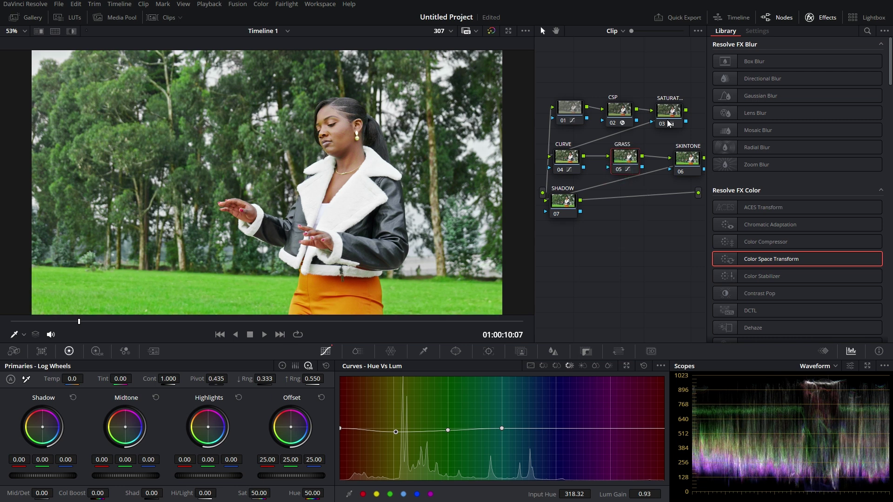
- Rotate the GRASS node's yellows further towards green to about -39.2 in the Hue Vs Hue curve and check the grade on other frames
{"action": "left_click", "coordinate": [556, 366]}
{"action": "left_click", "coordinate": [543, 366]}
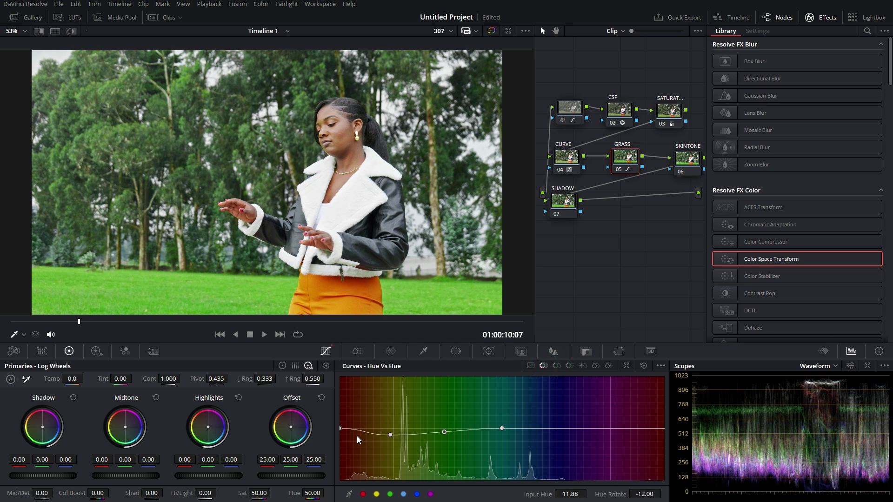
{"action": "mouse_move", "coordinate": [390, 433]}
{"action": "left_mouse_down"}
{"action": "mouse_move", "coordinate": [400, 442]}
{"action": "mouse_move", "coordinate": [379, 444]}
{"action": "left_mouse_up"}
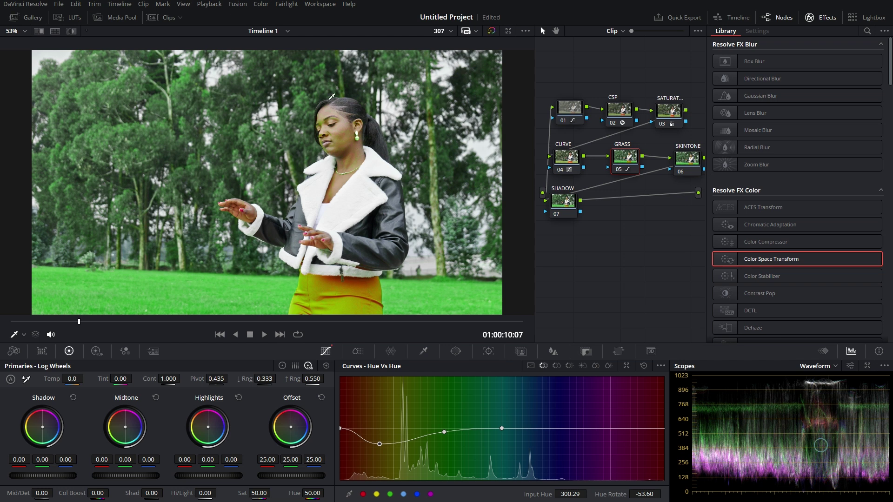
{"action": "left_click_drag", "start_coordinate": [379, 444], "coordinate": [397, 440]}
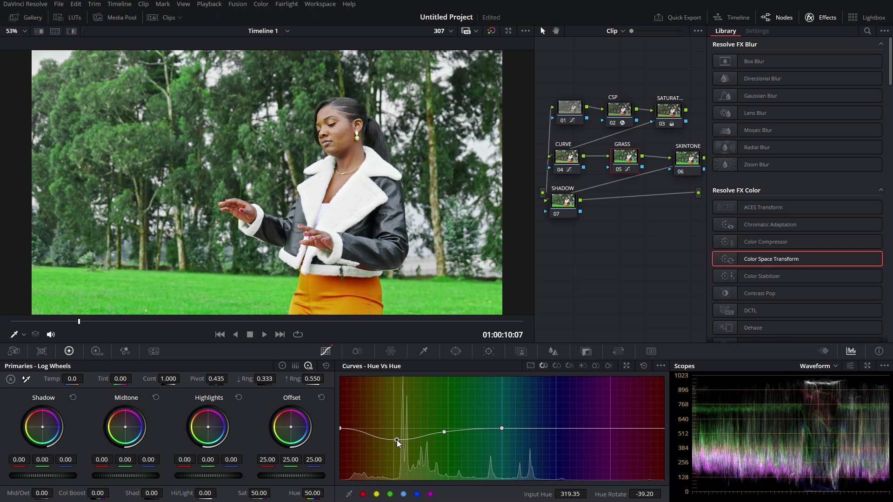
{"action": "left_click", "coordinate": [93, 323]}
{"action": "left_click_drag", "start_coordinate": [94, 324], "coordinate": [65, 323]}
{"action": "left_click", "coordinate": [98, 322]}
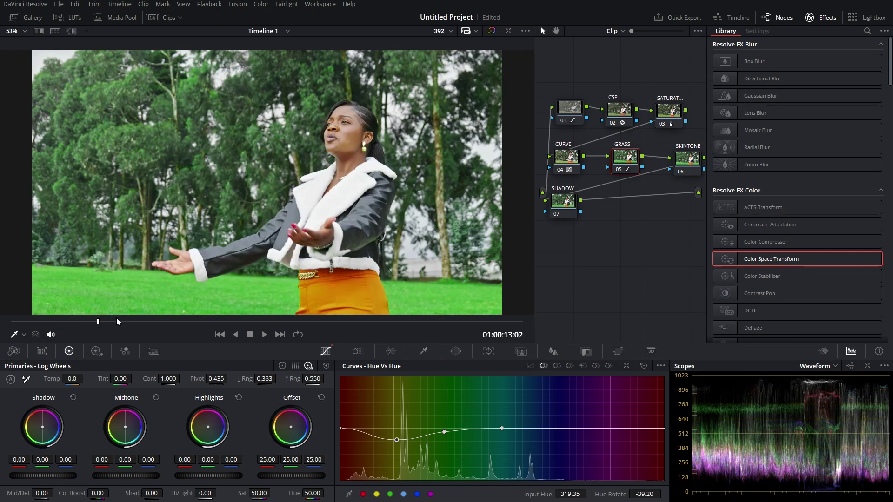
{"action": "left_click", "coordinate": [116, 322]}
{"action": "left_click", "coordinate": [124, 322]}
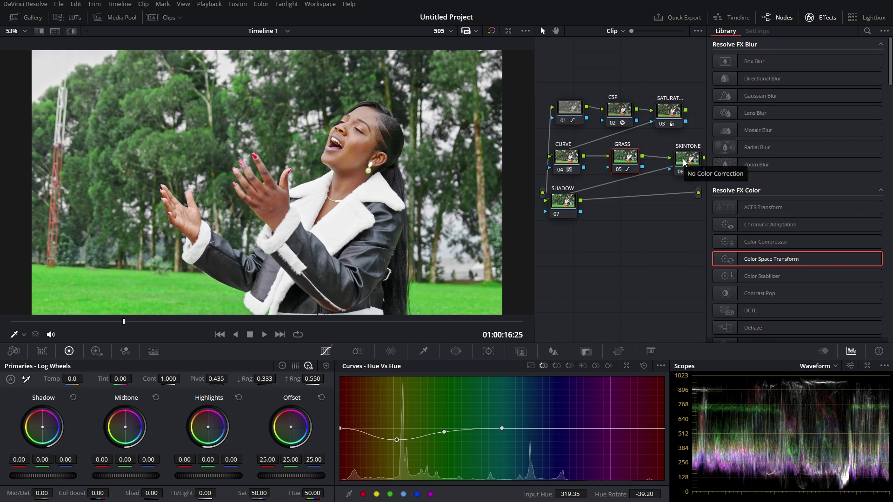
- On the SKINTONE node, sample the skin on the woman's cheek with the HSL Qualifier and show the selection in Highlight view
{"action": "left_click", "coordinate": [686, 162]}
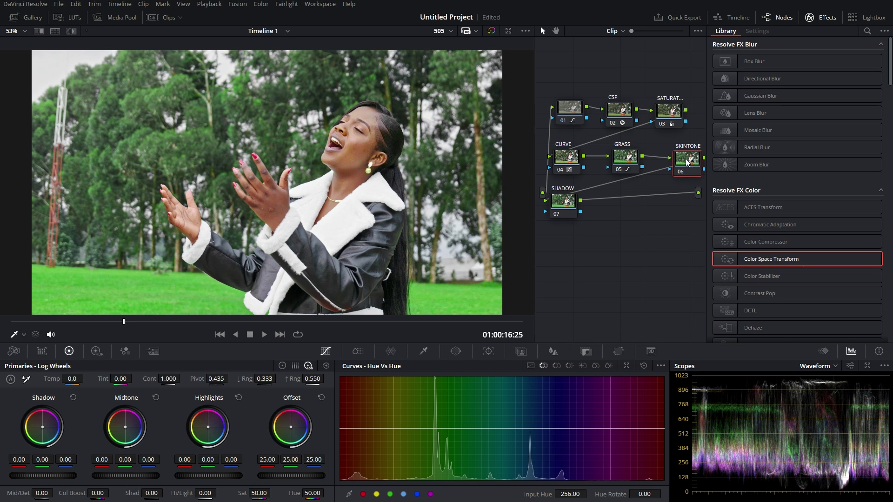
{"action": "left_click", "coordinate": [424, 351]}
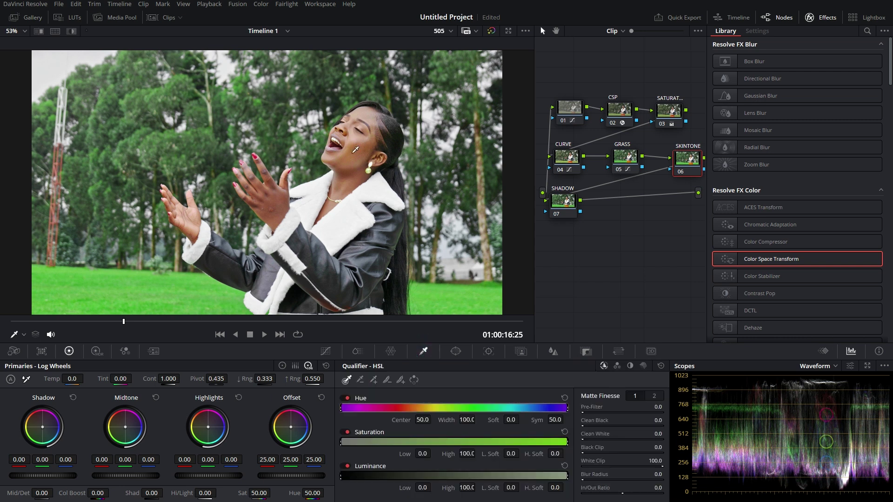
{"action": "left_click", "coordinate": [354, 150]}
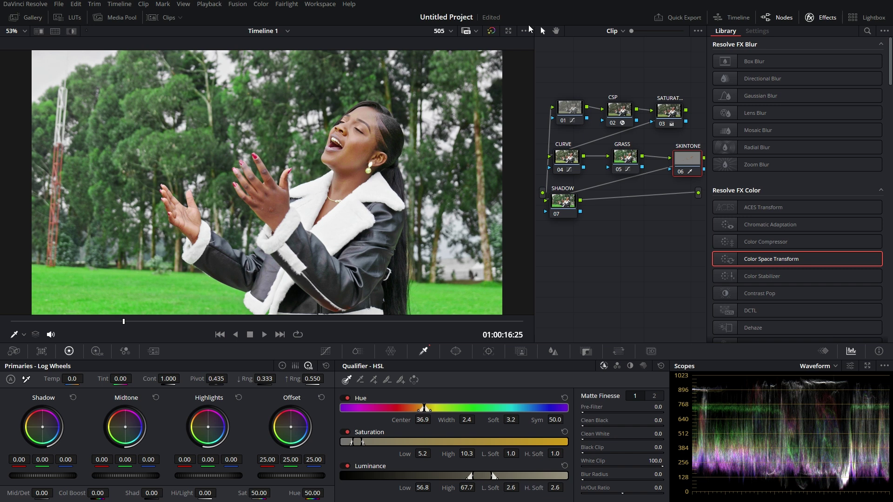
{"action": "left_click", "coordinate": [526, 31]}
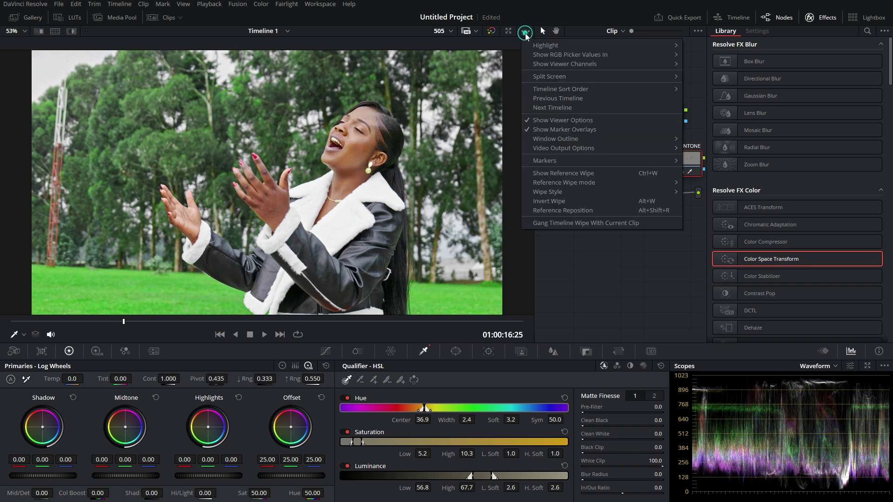
{"action": "mouse_move", "coordinate": [545, 46]}
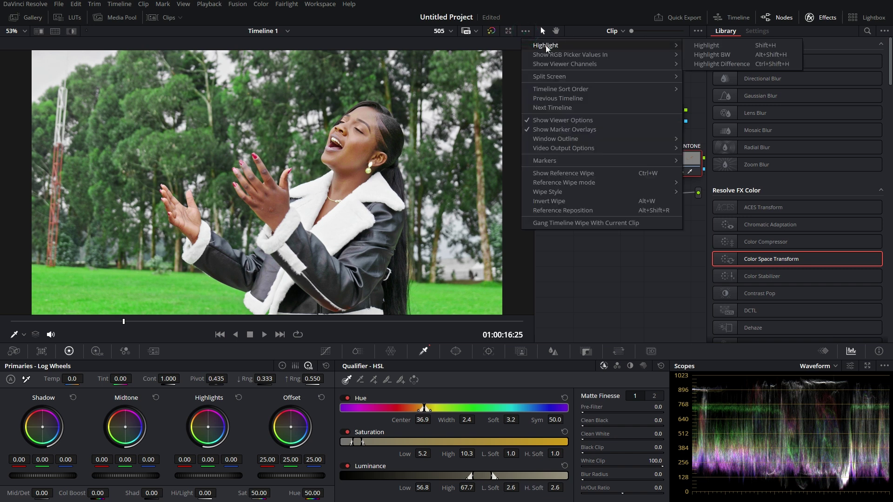
{"action": "left_click", "coordinate": [747, 46]}
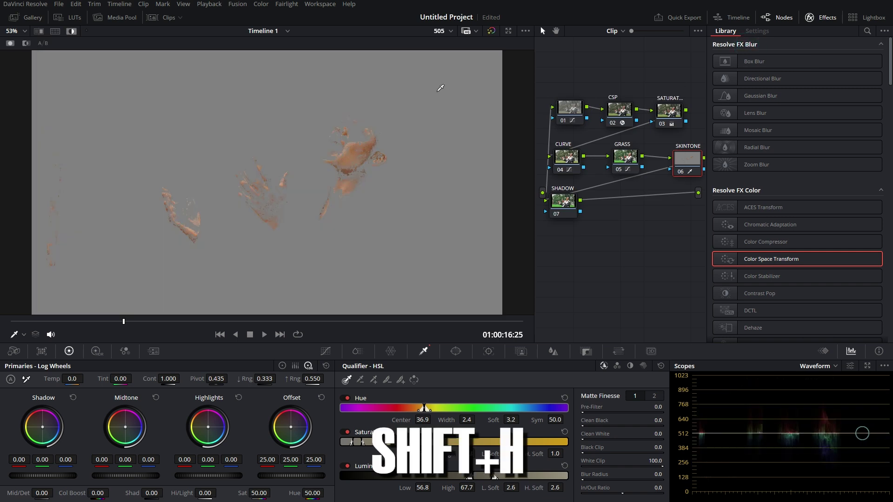
{"action": "key", "text": "shift+h"}
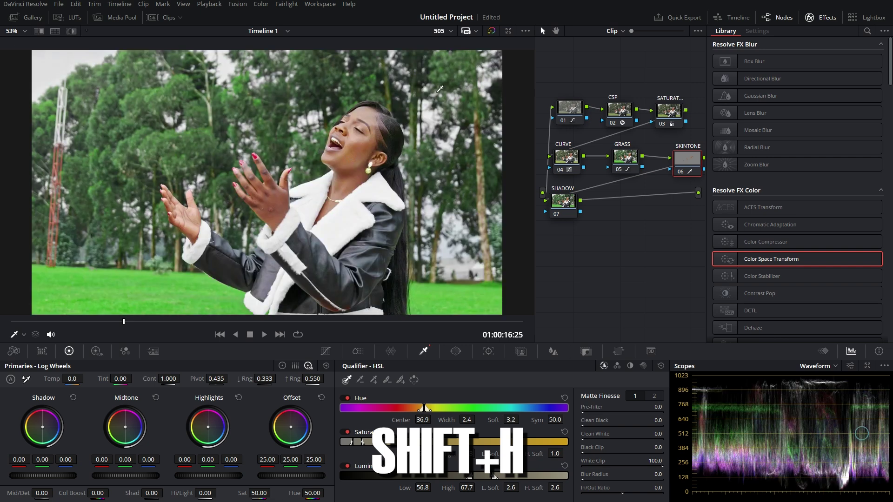
{"action": "key", "text": "shift+h"}
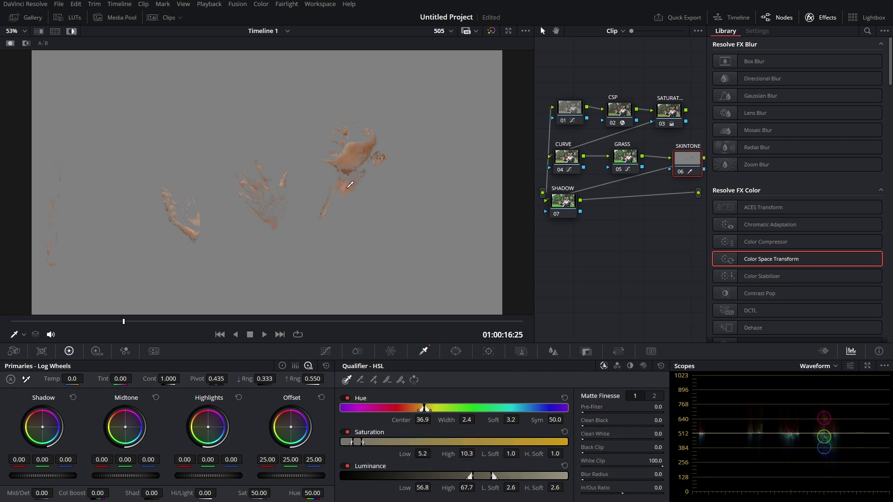
- Resample the skin across the woman's cheek and forehead to capture more of the face and hands in the qualifier
{"action": "left_click", "coordinate": [352, 160]}
{"action": "left_click_drag", "start_coordinate": [352, 160], "coordinate": [361, 145]}
{"action": "left_click", "coordinate": [372, 134]}
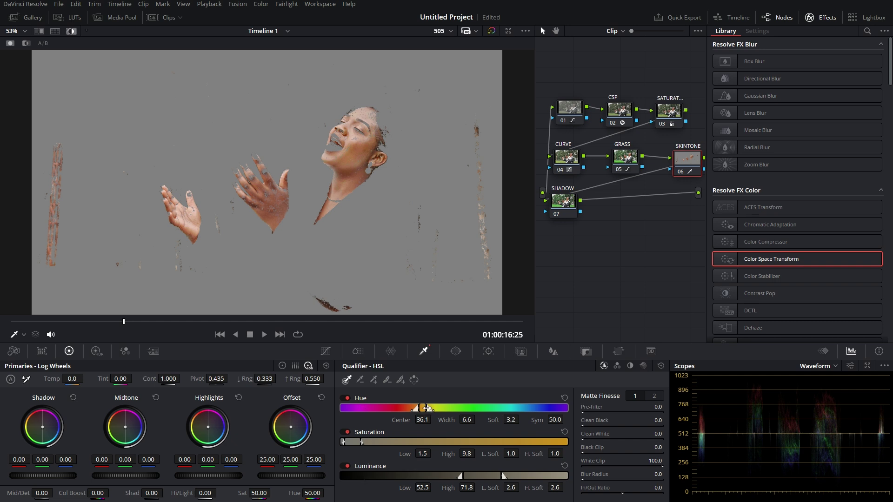
- Widen the qualifier to hue center 33.1 and width 22.1, saturation 2.1–16.1 and luminance 45.0–74.4, and check the matte on other frames
{"action": "mouse_move", "coordinate": [426, 408]}
{"action": "left_mouse_down"}
{"action": "mouse_move", "coordinate": [410, 410]}
{"action": "mouse_move", "coordinate": [438, 408]}
{"action": "left_mouse_up"}
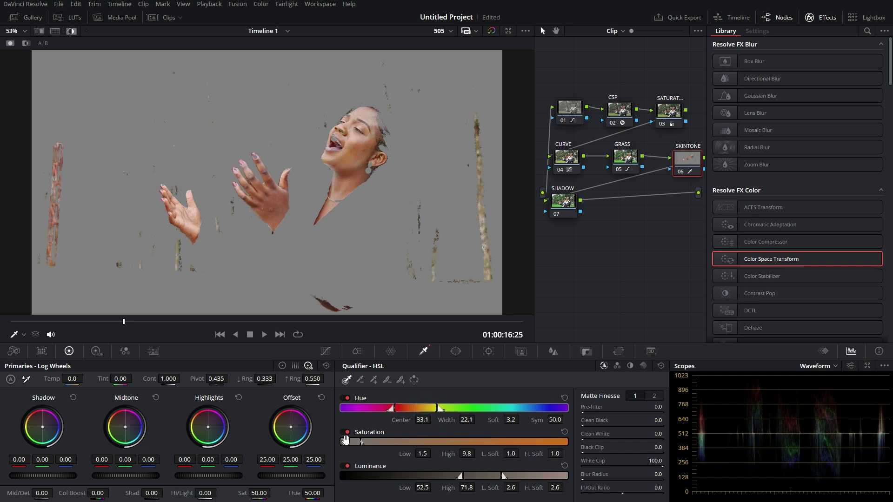
{"action": "mouse_move", "coordinate": [353, 442]}
{"action": "left_mouse_down"}
{"action": "mouse_move", "coordinate": [374, 442]}
{"action": "mouse_move", "coordinate": [361, 448]}
{"action": "left_mouse_up"}
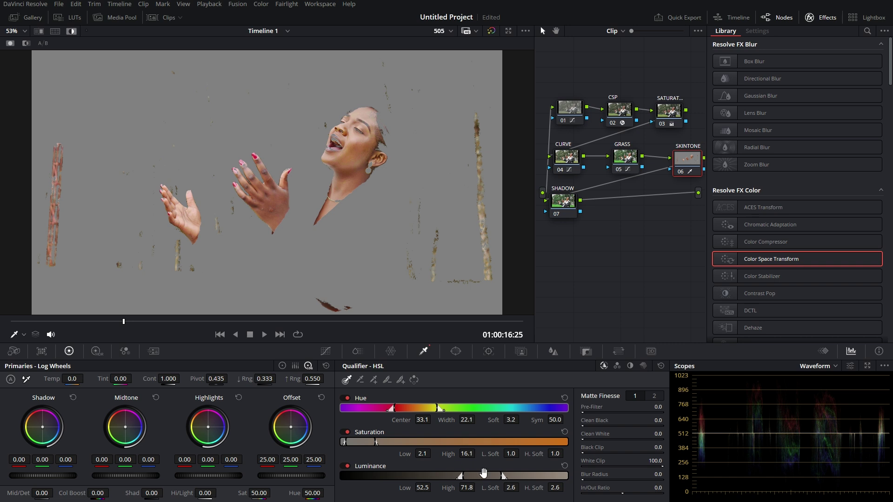
{"action": "mouse_move", "coordinate": [484, 478]}
{"action": "left_mouse_down"}
{"action": "mouse_move", "coordinate": [514, 477]}
{"action": "mouse_move", "coordinate": [449, 475]}
{"action": "mouse_move", "coordinate": [479, 477]}
{"action": "left_mouse_up"}
{"action": "left_click_drag", "start_coordinate": [116, 324], "coordinate": [124, 320]}
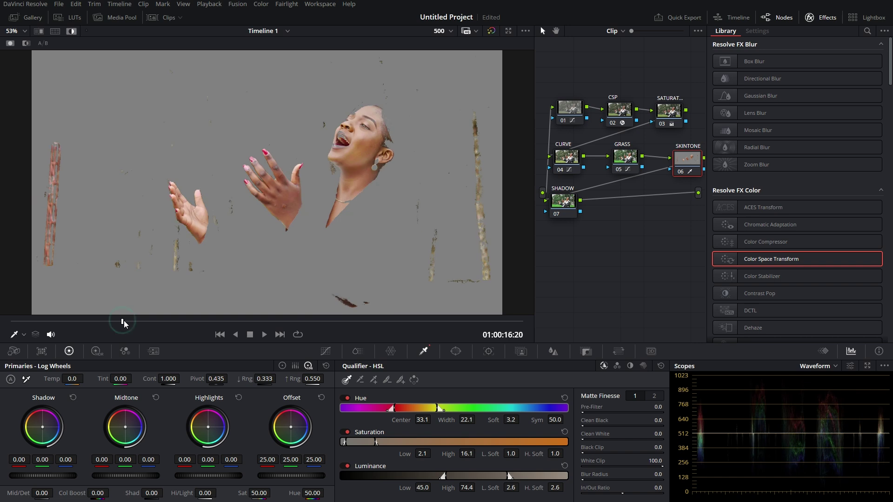
{"action": "left_click", "coordinate": [131, 321]}
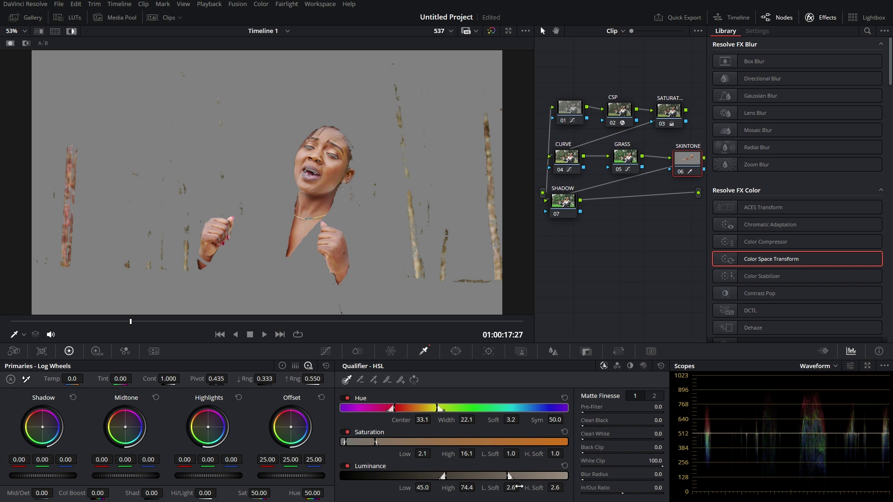
- Warm the qualified skin's Gamma to about 0.09 red, -0.02 green, -0.08 blue, soften the matte with Blur Radius 55.8, and turn off Highlight view
{"action": "left_click", "coordinate": [282, 367]}
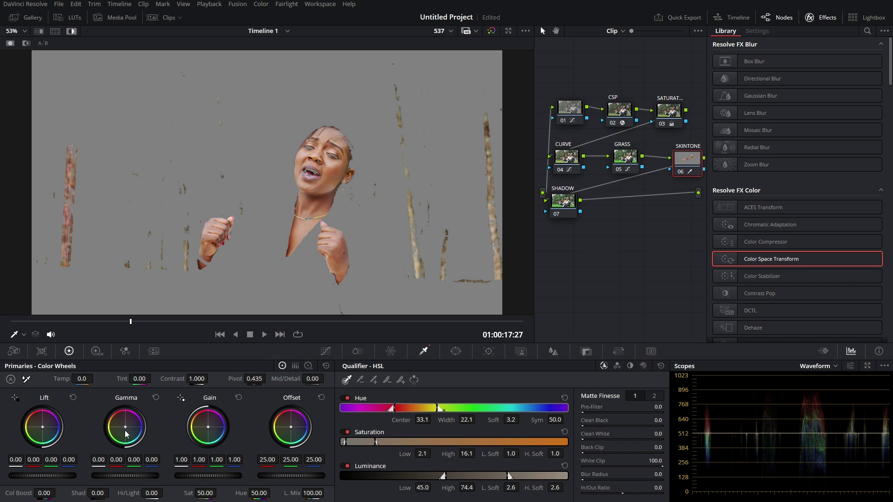
{"action": "left_click_drag", "start_coordinate": [126, 429], "coordinate": [126, 427]}
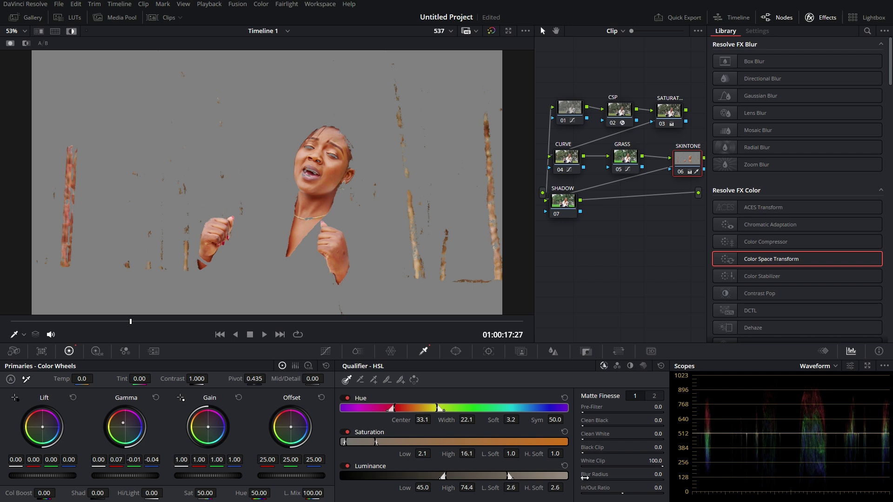
{"action": "left_click_drag", "start_coordinate": [582, 478], "coordinate": [585, 478]}
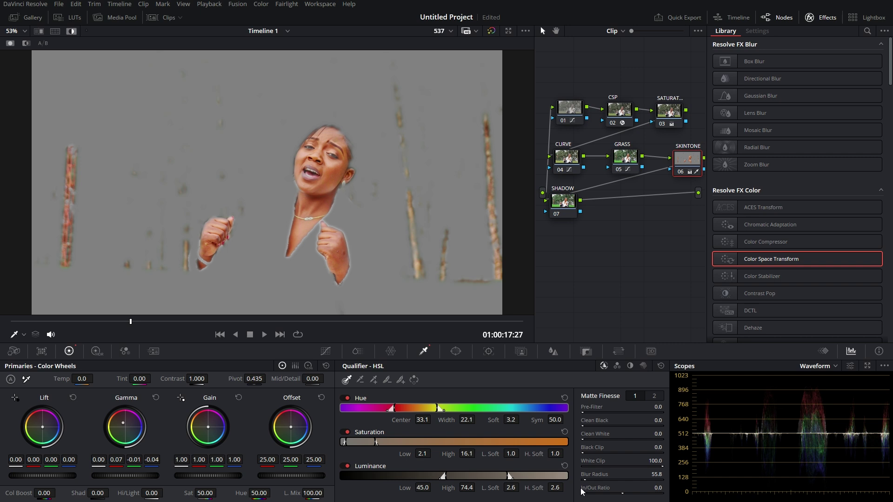
{"action": "left_click", "coordinate": [123, 425]}
{"action": "key", "text": "shift+h"}
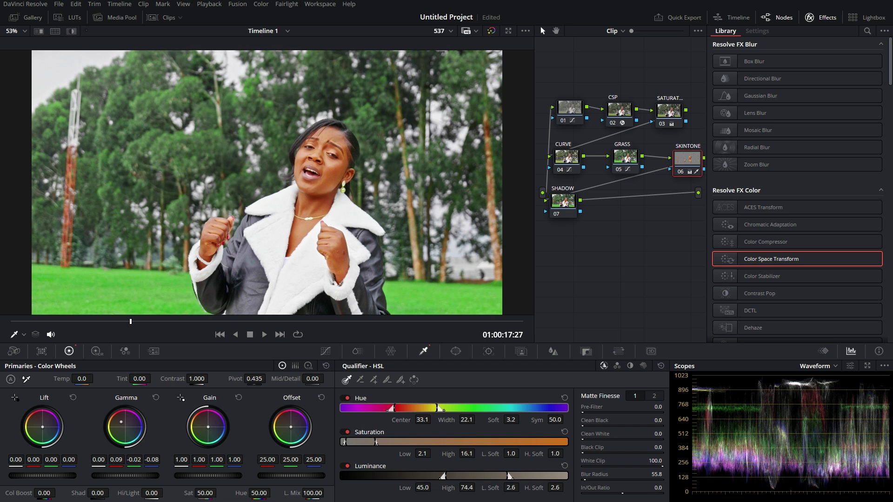
- Set the SKINTONE node's Temp to 80.0 and Gamma blue to about -0.06, and check the result against the bypassed node and on other frames
{"action": "left_click_drag", "start_coordinate": [121, 423], "coordinate": [122, 422]}
{"action": "left_click_drag", "start_coordinate": [81, 379], "coordinate": [95, 378]}
{"action": "left_click_drag", "start_coordinate": [121, 421], "coordinate": [123, 421]}
{"action": "left_click", "coordinate": [682, 175]}
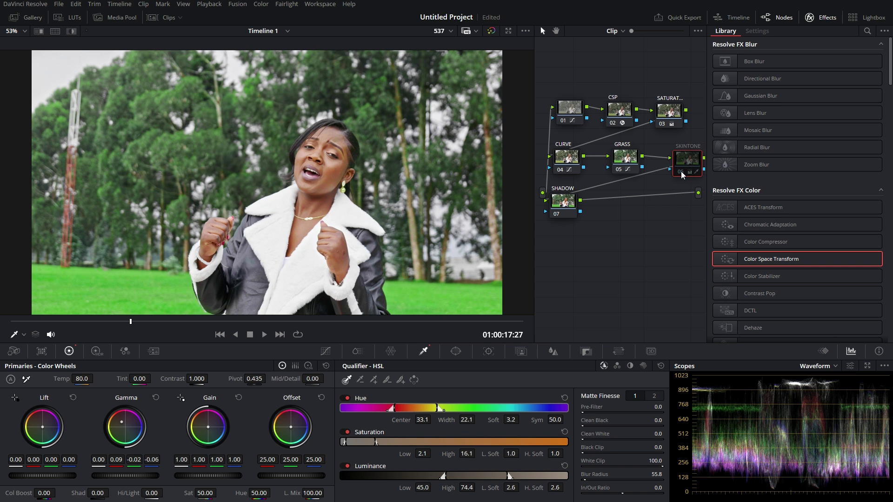
{"action": "left_click", "coordinate": [682, 175]}
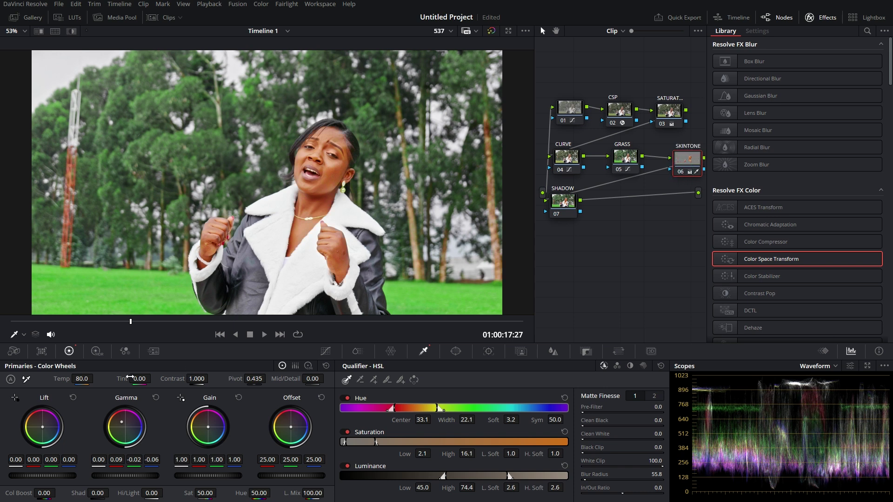
{"action": "left_click", "coordinate": [103, 322]}
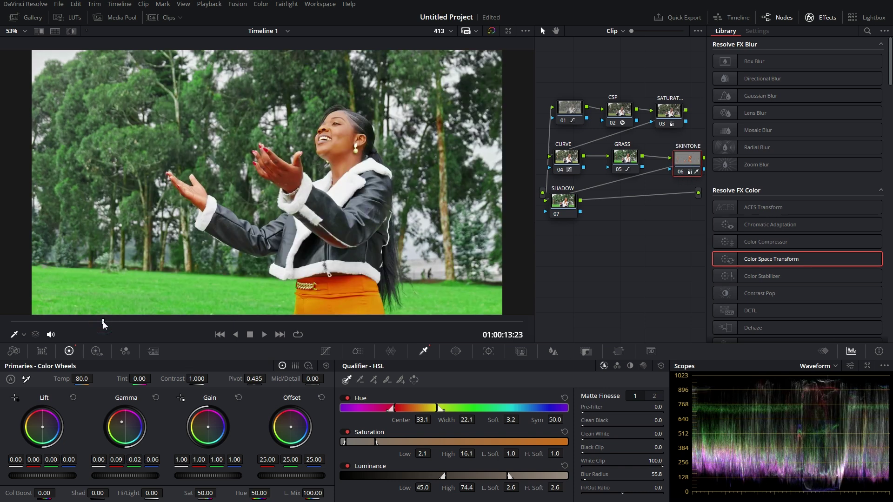
{"action": "left_click", "coordinate": [68, 322]}
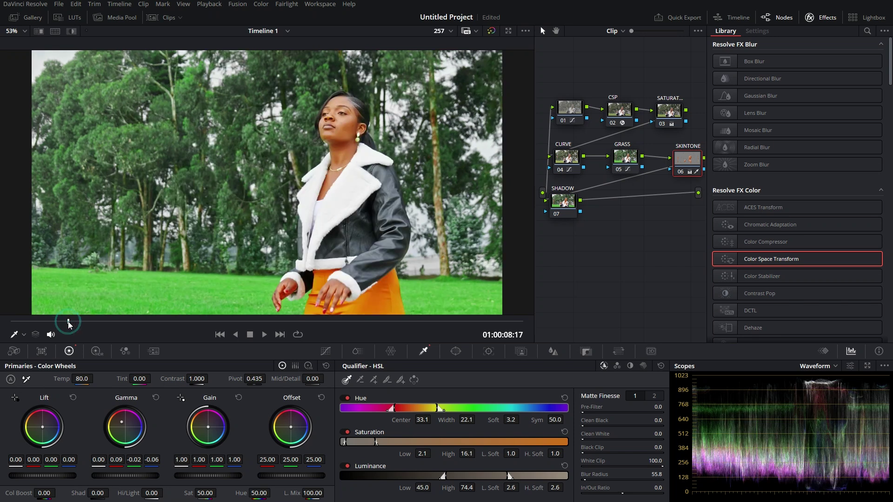
{"action": "left_click", "coordinate": [99, 321]}
{"action": "left_click", "coordinate": [110, 321]}
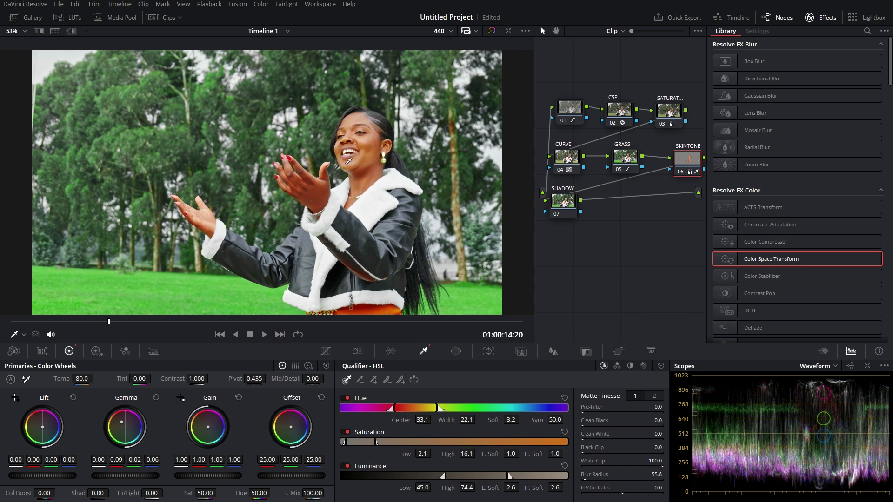
- On the SHADOW node, lower the red of the Log Wheels' Shadow to about -0.22
{"action": "left_click", "coordinate": [567, 204]}
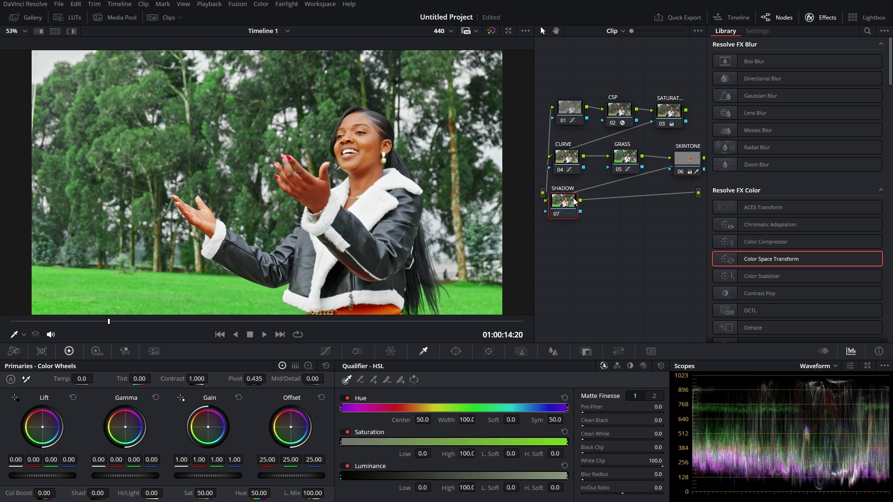
{"action": "left_click", "coordinate": [308, 366]}
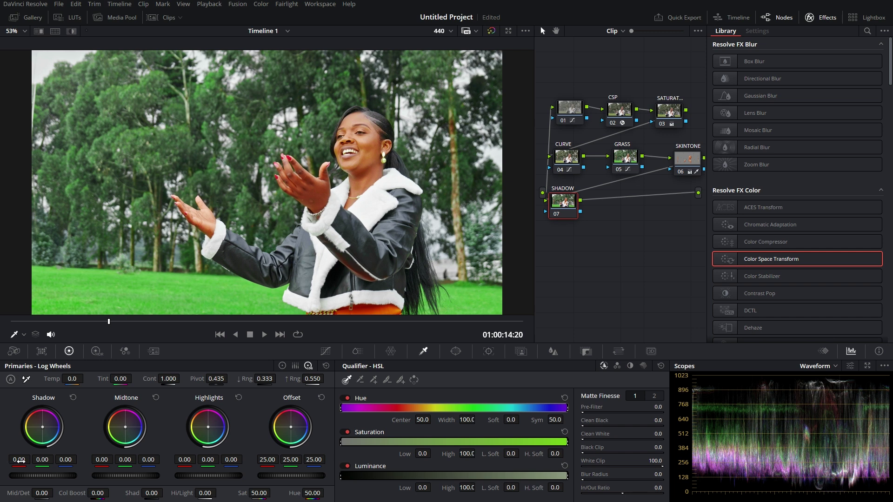
{"action": "left_click_drag", "start_coordinate": [19, 460], "coordinate": [11, 459]}
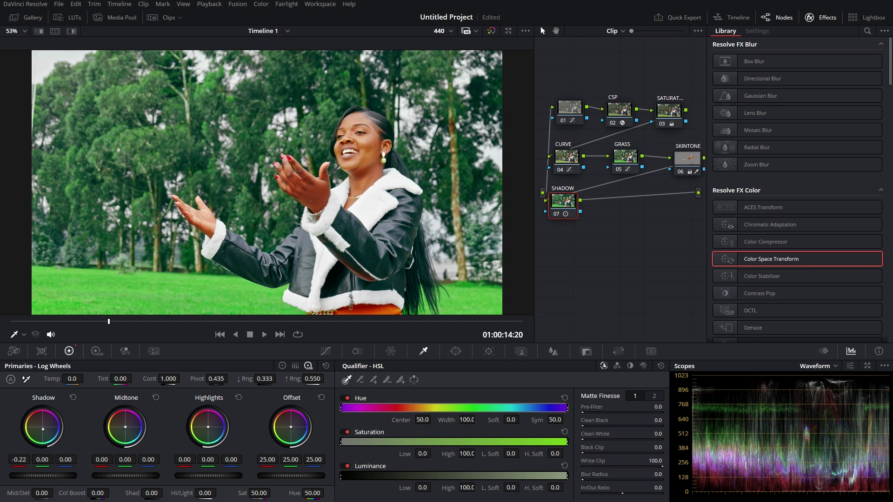
- Return the Shadow wheel's red to zero, keep green at 0.00, and lower its blue to about -0.35
{"action": "left_click_drag", "start_coordinate": [17, 461], "coordinate": [41, 461]}
{"action": "double_click", "coordinate": [44, 459]}
{"action": "left_click_drag", "start_coordinate": [72, 461], "coordinate": [67, 460]}
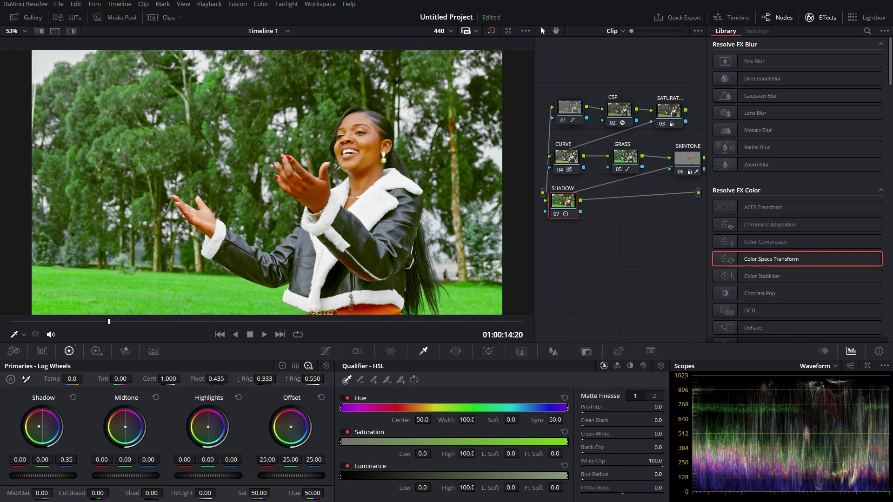
- Undo the Shadow wheel's blue adjustment on the SHADOW node and lower its red to about -0.18
{"action": "left_click_drag", "start_coordinate": [72, 459], "coordinate": [79, 445]}
{"action": "key", "text": "ctrl+z"}
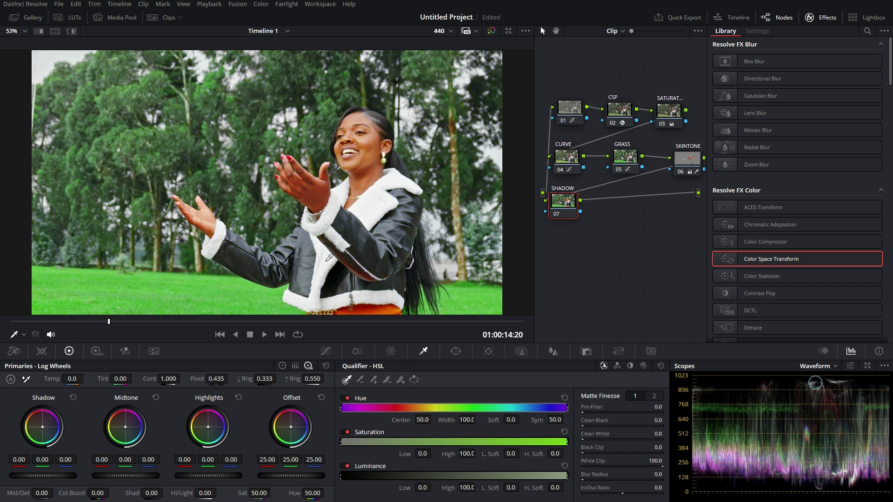
{"action": "left_click_drag", "start_coordinate": [20, 459], "coordinate": [10, 460]}
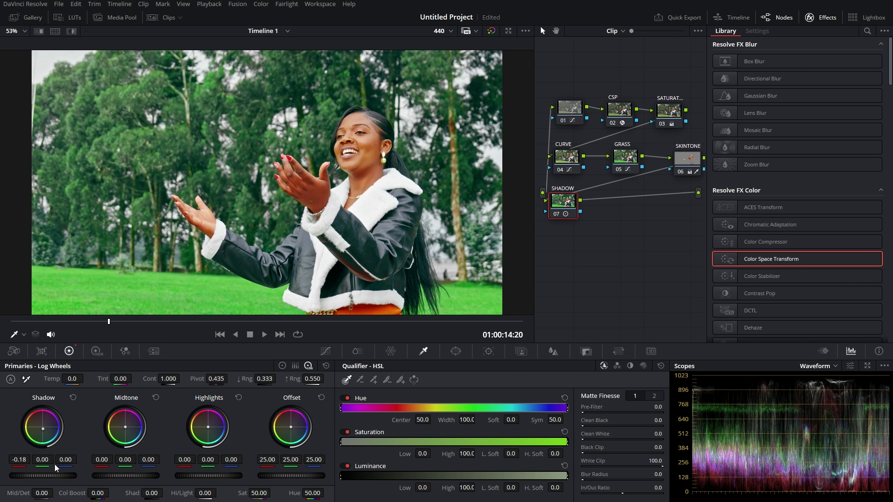
{"action": "left_click", "coordinate": [19, 459]}
- Bypass and re-enable the SATURATION node, and do the same with the CURVE node, to compare their effect on the image
{"action": "left_click", "coordinate": [661, 122]}
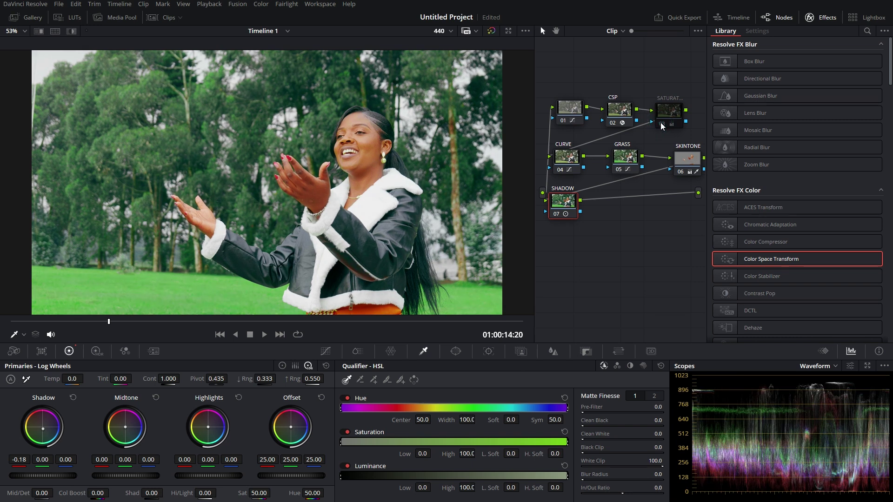
{"action": "left_click", "coordinate": [660, 125]}
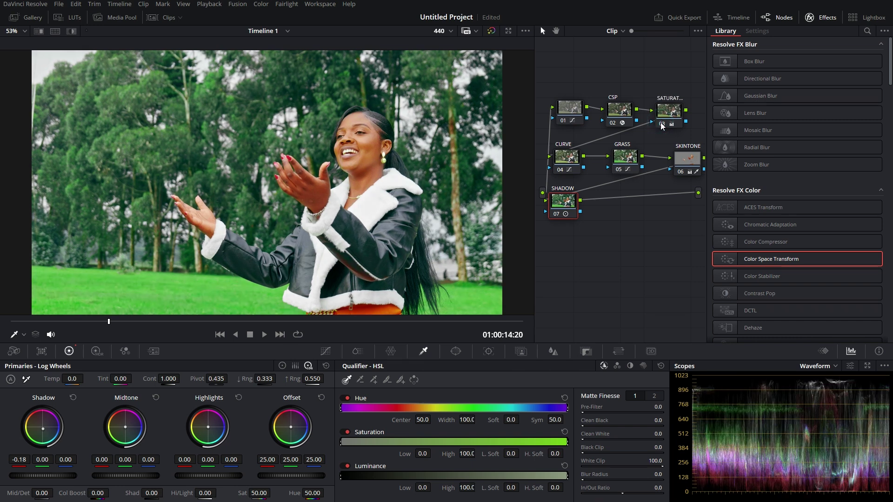
{"action": "left_click", "coordinate": [561, 170]}
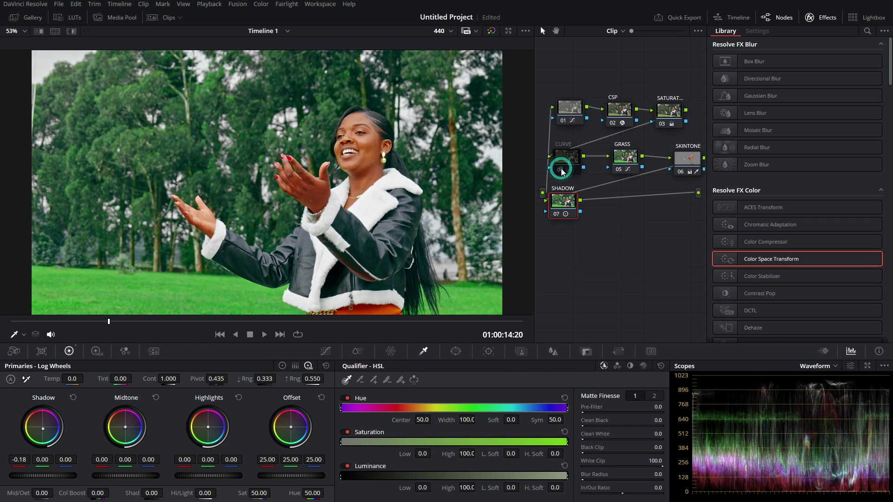
{"action": "left_click", "coordinate": [560, 170]}
- Try a different Temp on the SATURATION node and reset it to zero
{"action": "left_click", "coordinate": [668, 116]}
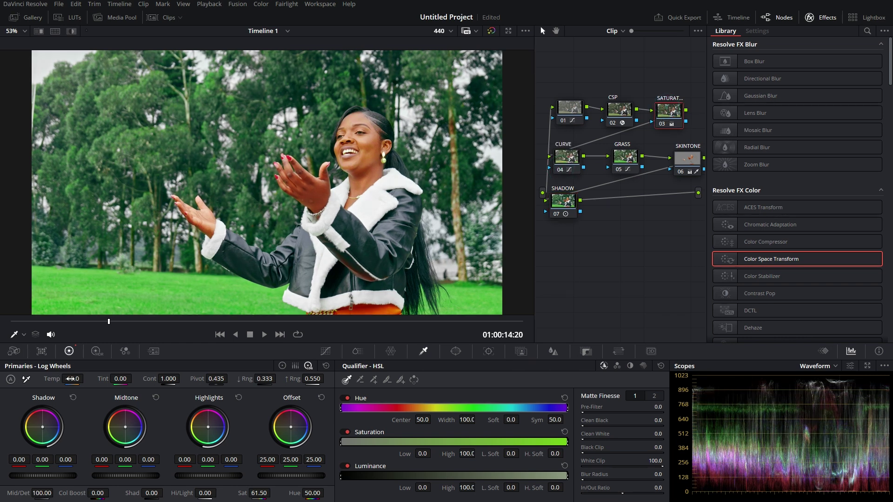
{"action": "left_click_drag", "start_coordinate": [72, 378], "coordinate": [86, 378]}
{"action": "double_click", "coordinate": [87, 379]}
- Go to the frame at 01:00:18:08 and disable the nodes from SHADOW back through CSP to view the flat clip
{"action": "left_click", "coordinate": [121, 321]}
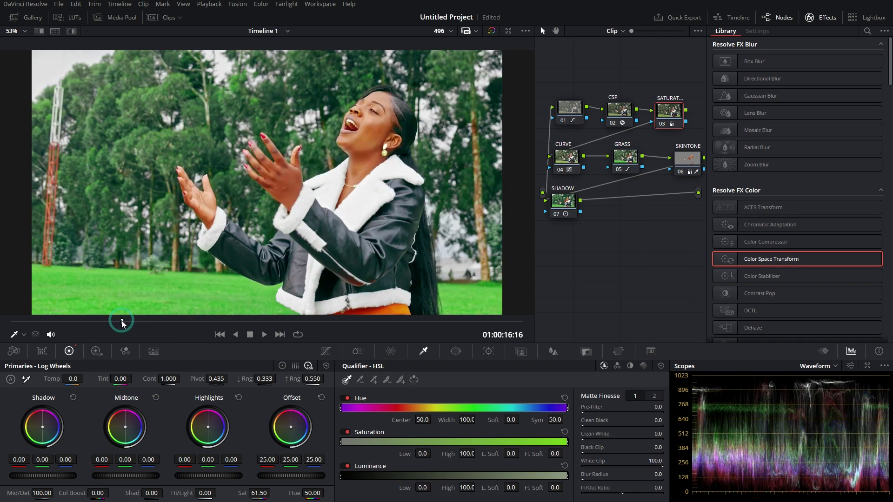
{"action": "left_click", "coordinate": [133, 321]}
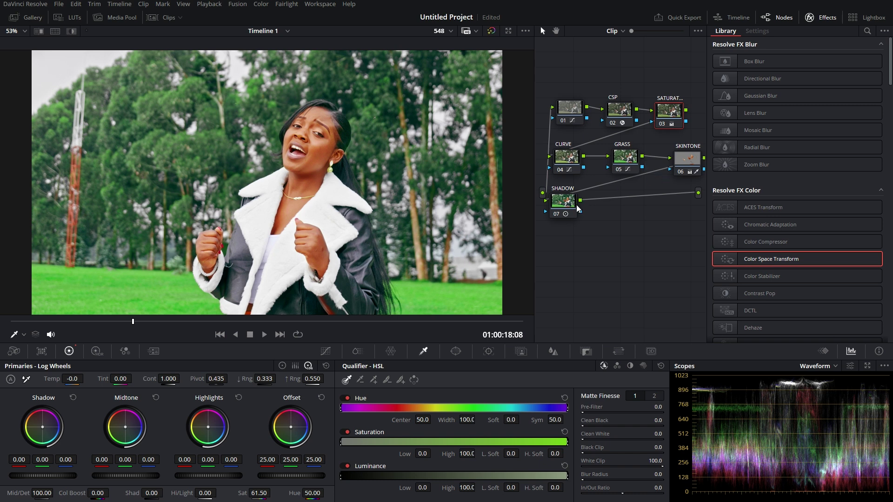
{"action": "left_click", "coordinate": [555, 213]}
{"action": "left_click", "coordinate": [680, 172]}
{"action": "left_click", "coordinate": [618, 169]}
{"action": "left_click", "coordinate": [561, 169]}
{"action": "left_click", "coordinate": [663, 124]}
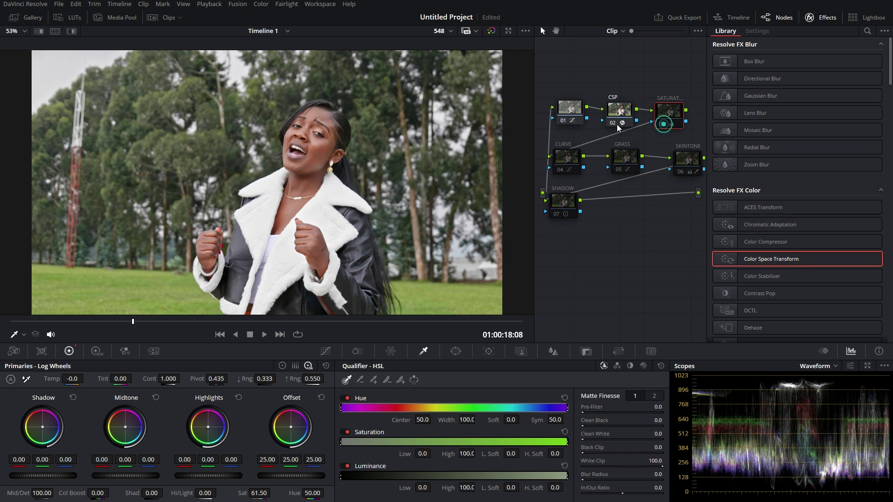
{"action": "left_click", "coordinate": [613, 123]}
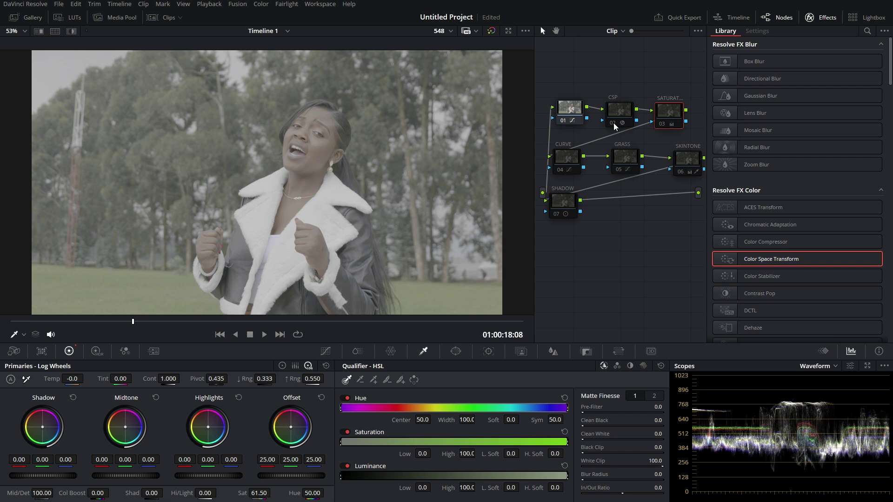
- Re-enable CSP, SATURATION, CURVE, GRASS, SKINTONE and SHADOW one by one to review what each node adds to the grade
{"action": "left_click", "coordinate": [613, 123]}
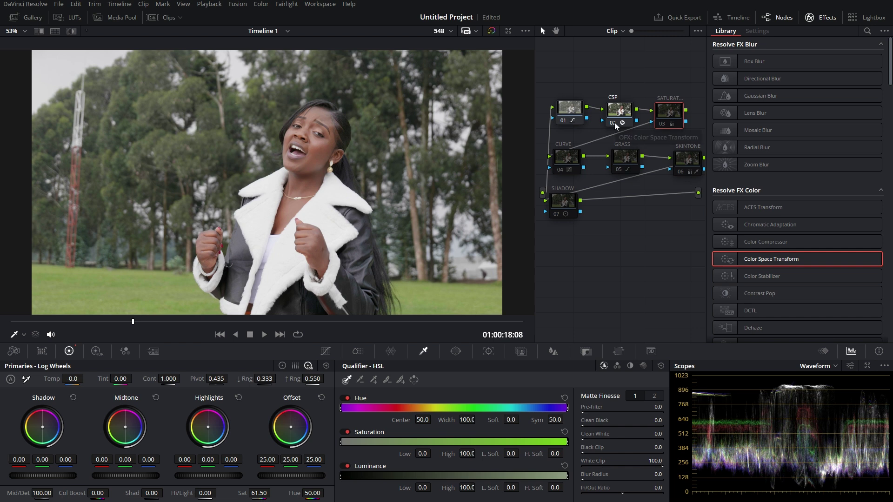
{"action": "left_click", "coordinate": [661, 124]}
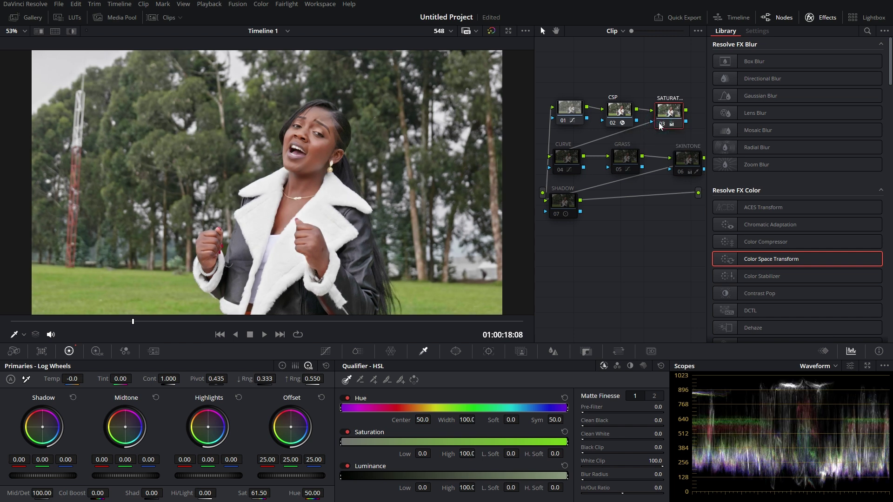
{"action": "left_click", "coordinate": [561, 169]}
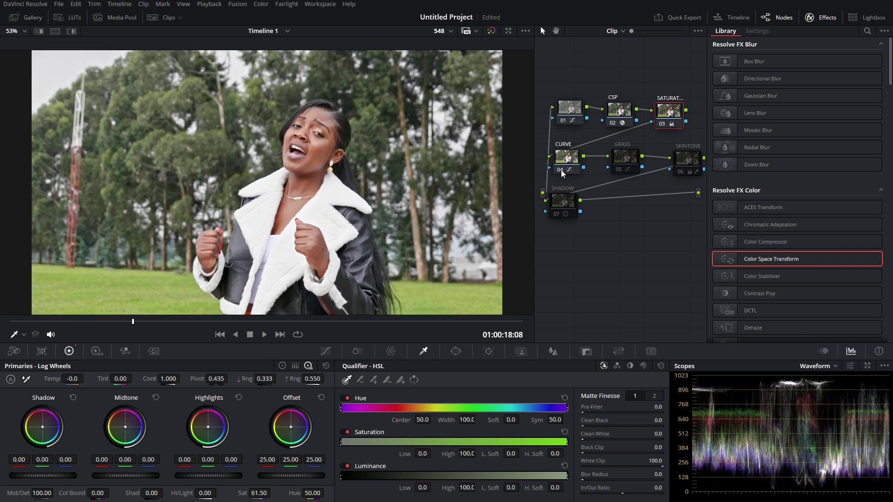
{"action": "left_click", "coordinate": [620, 170]}
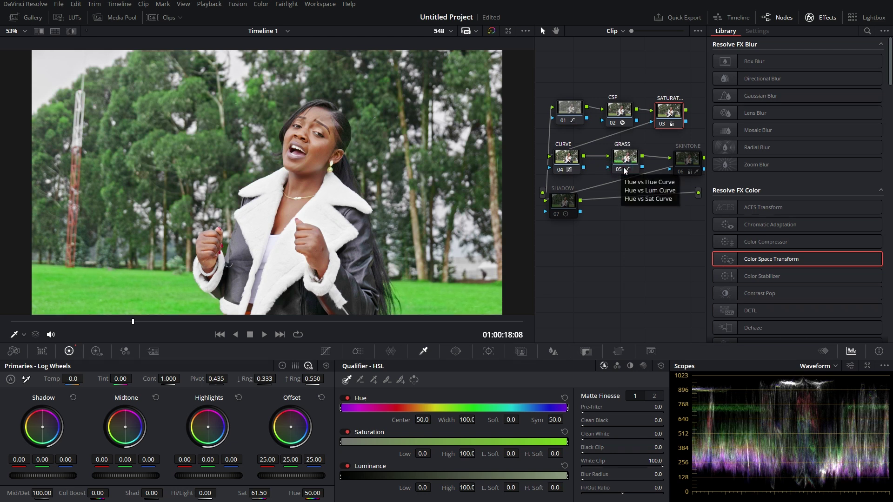
{"action": "left_click", "coordinate": [679, 172]}
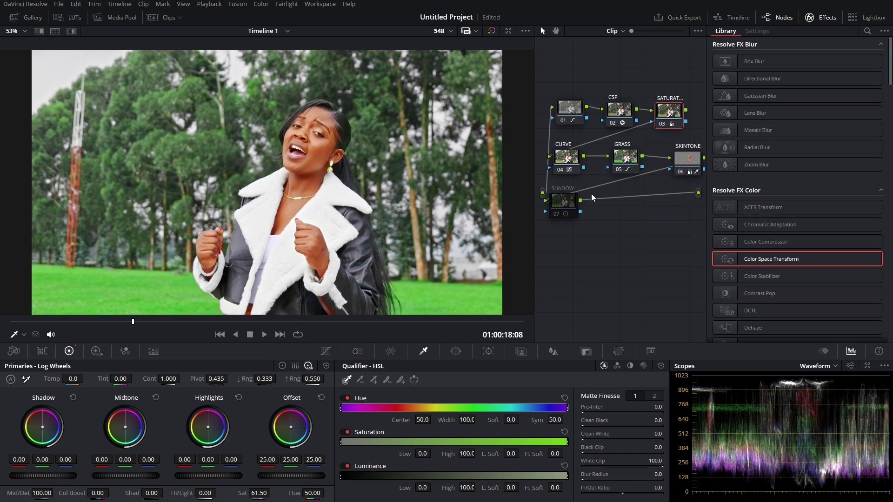
{"action": "left_click", "coordinate": [558, 214]}
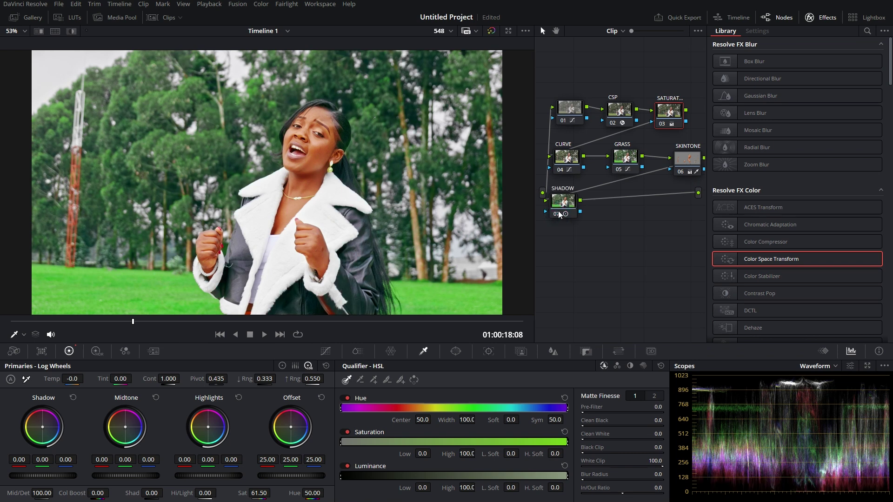